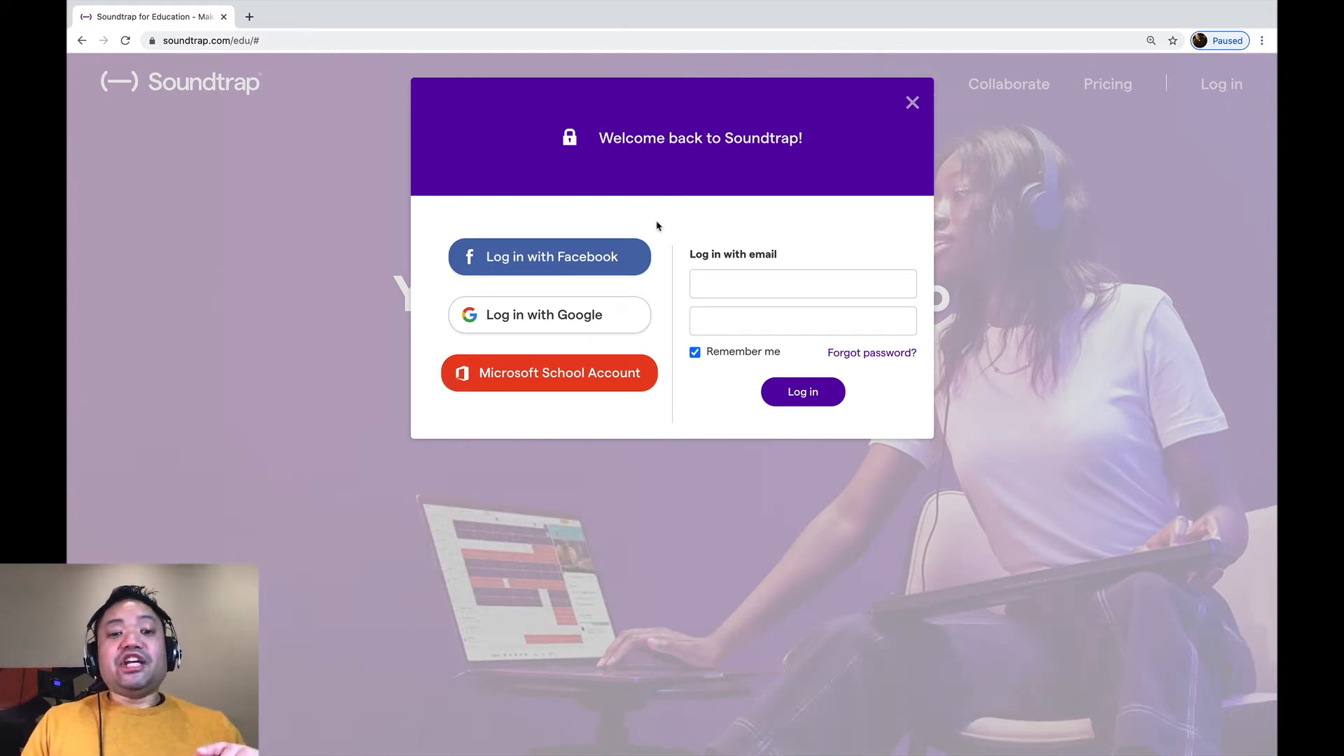
# Log in with the Google account and start a new Music project in the studio
pyautogui.click(583, 322)
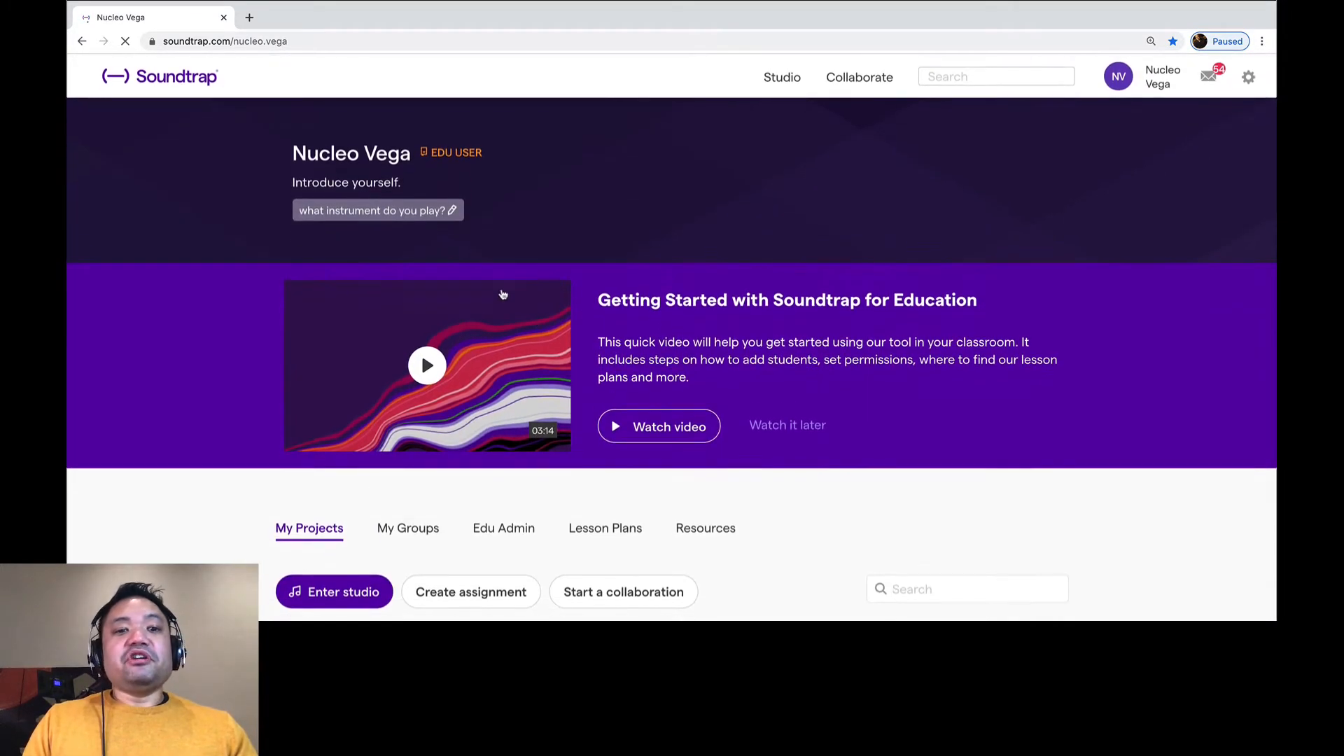
pyautogui.scroll(-1, 541, 330)
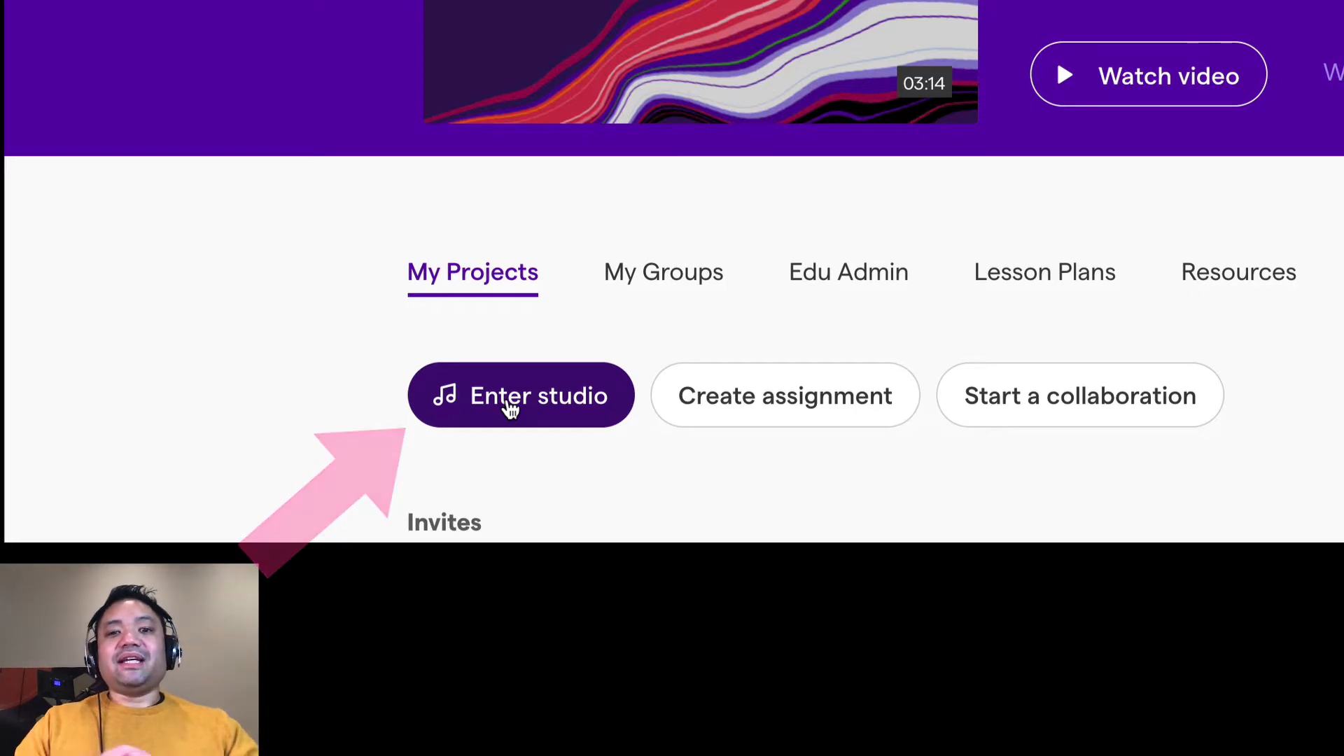
pyautogui.click(509, 408)
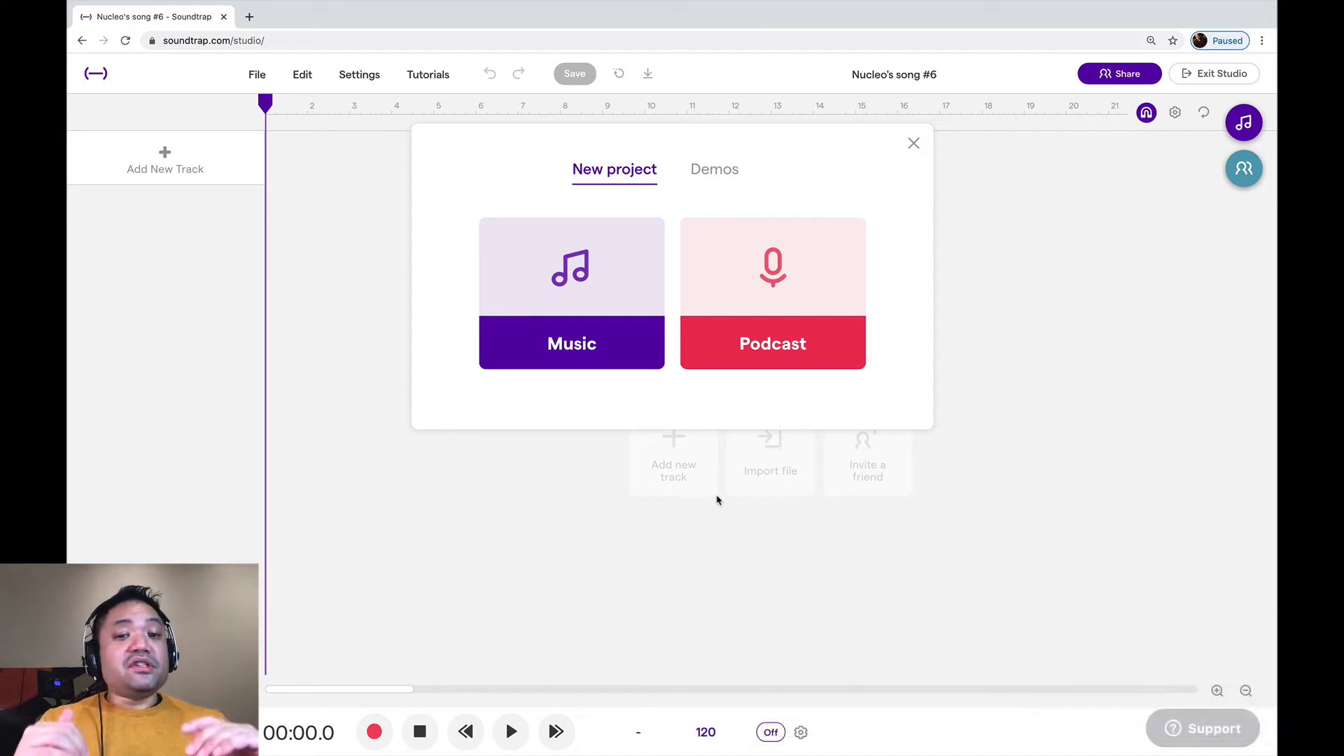
pyautogui.click(572, 327)
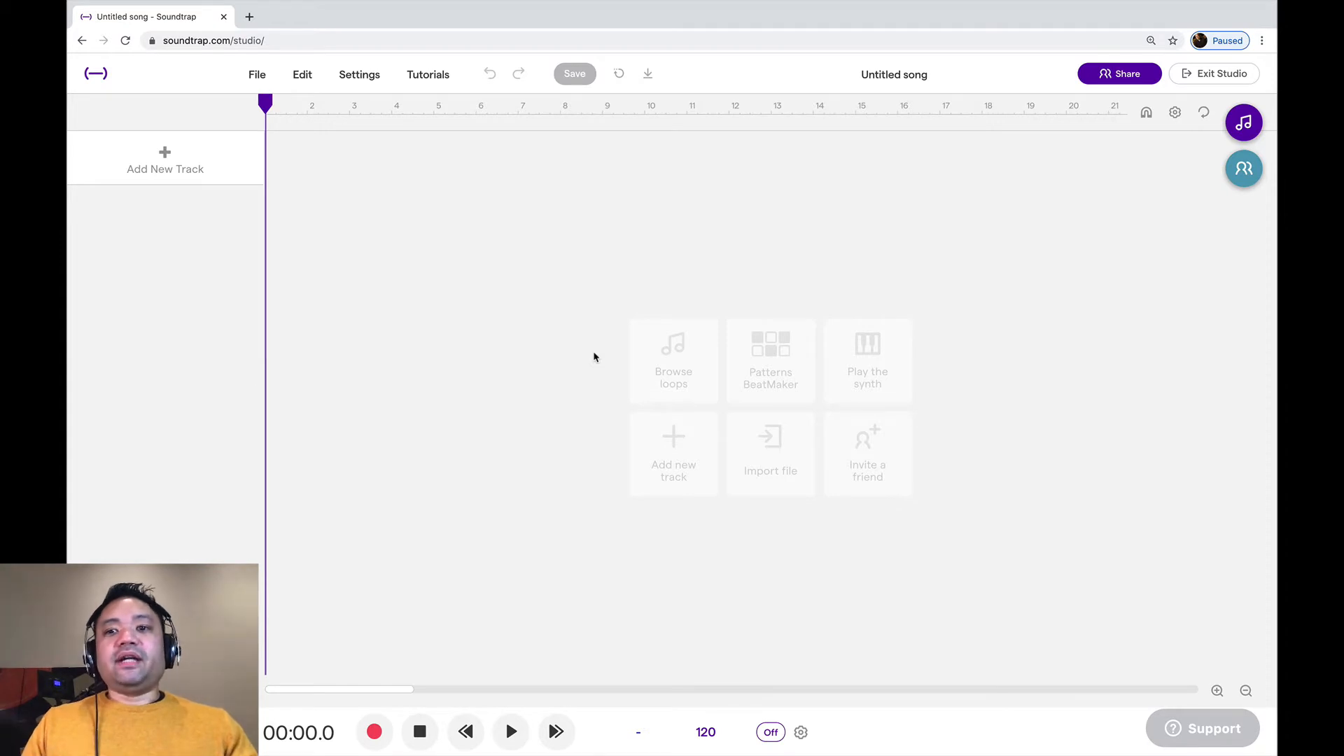
# Rename the untitled song with the student's last name followed by "- Song #1"
pyautogui.click(887, 76)
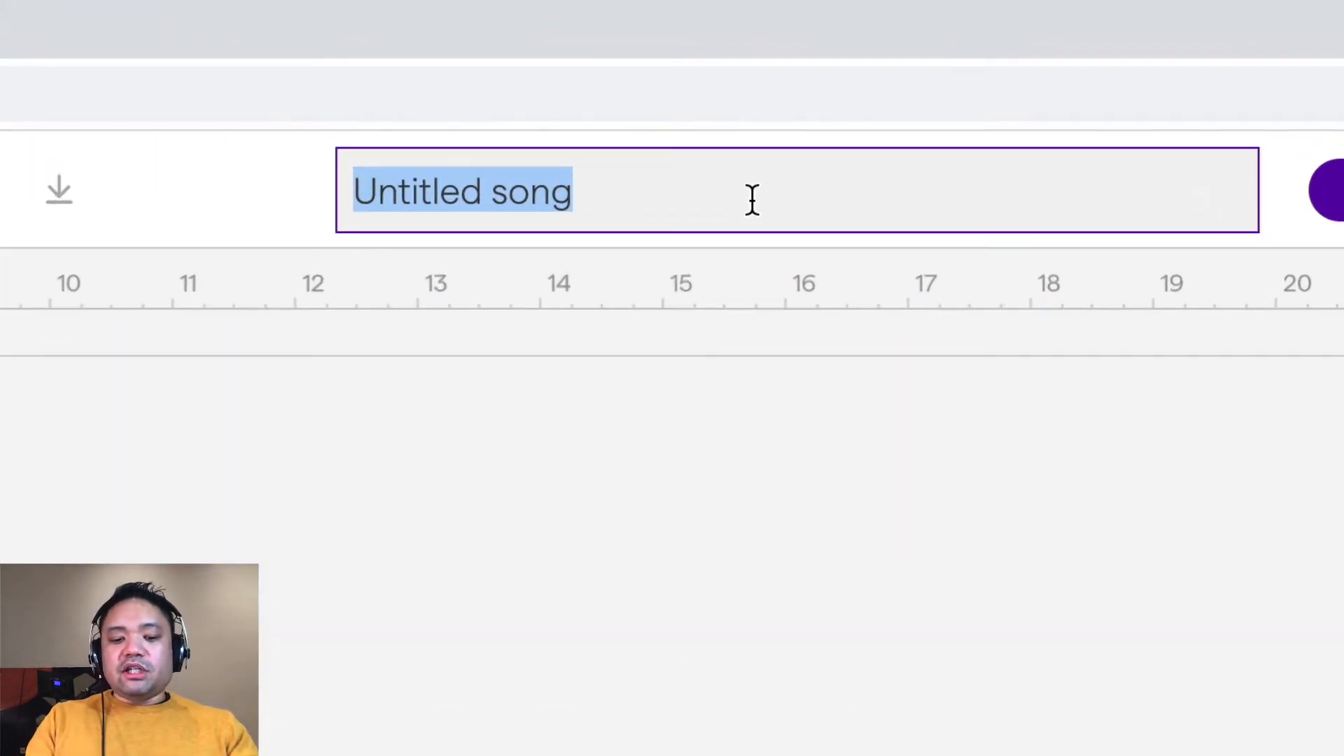
pyautogui.write('Vega -')
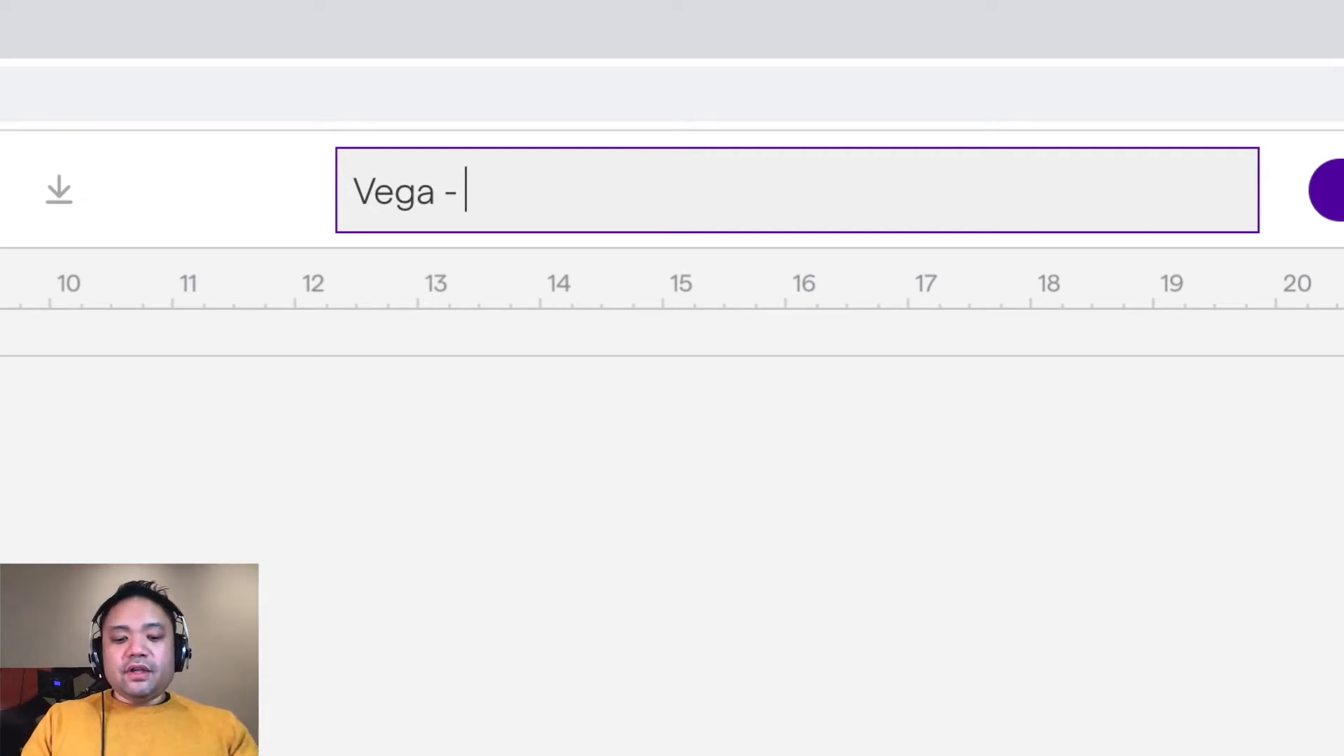
pyautogui.write(' Song ')
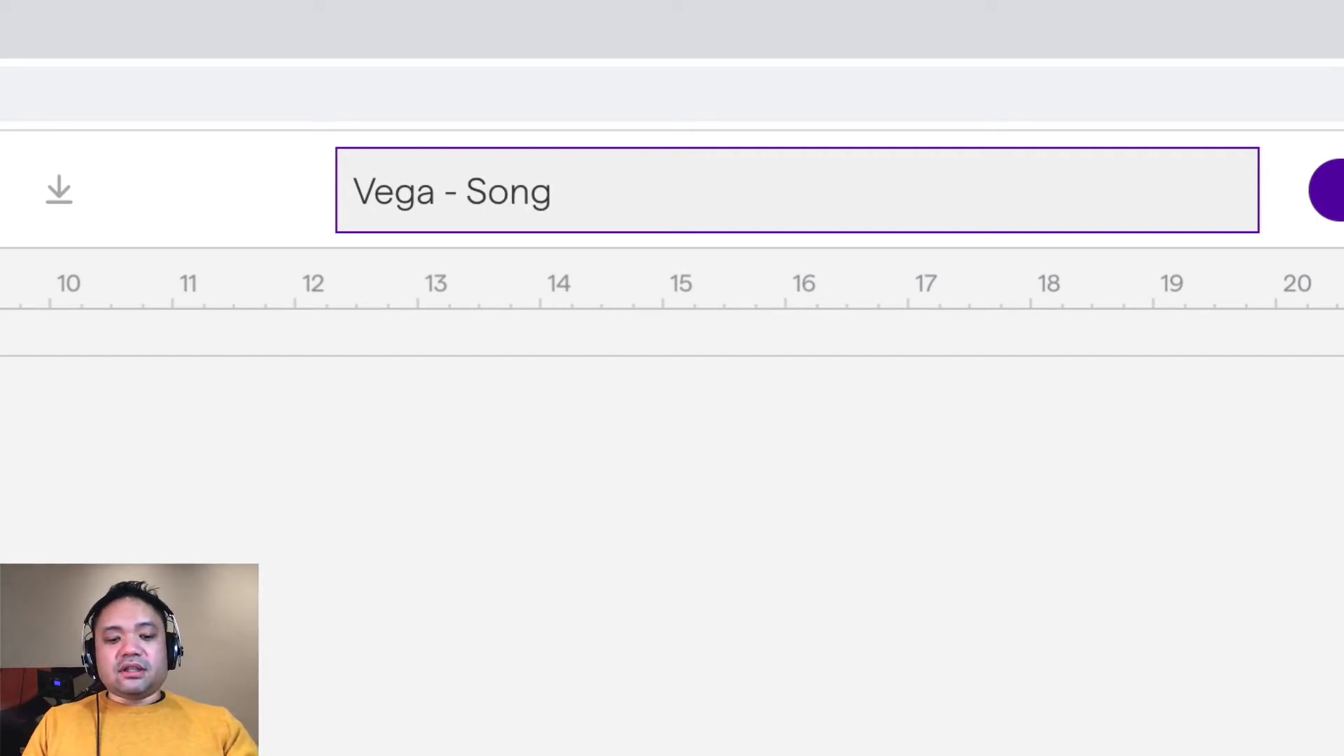
pyautogui.write('#1')
pyautogui.press('Return')
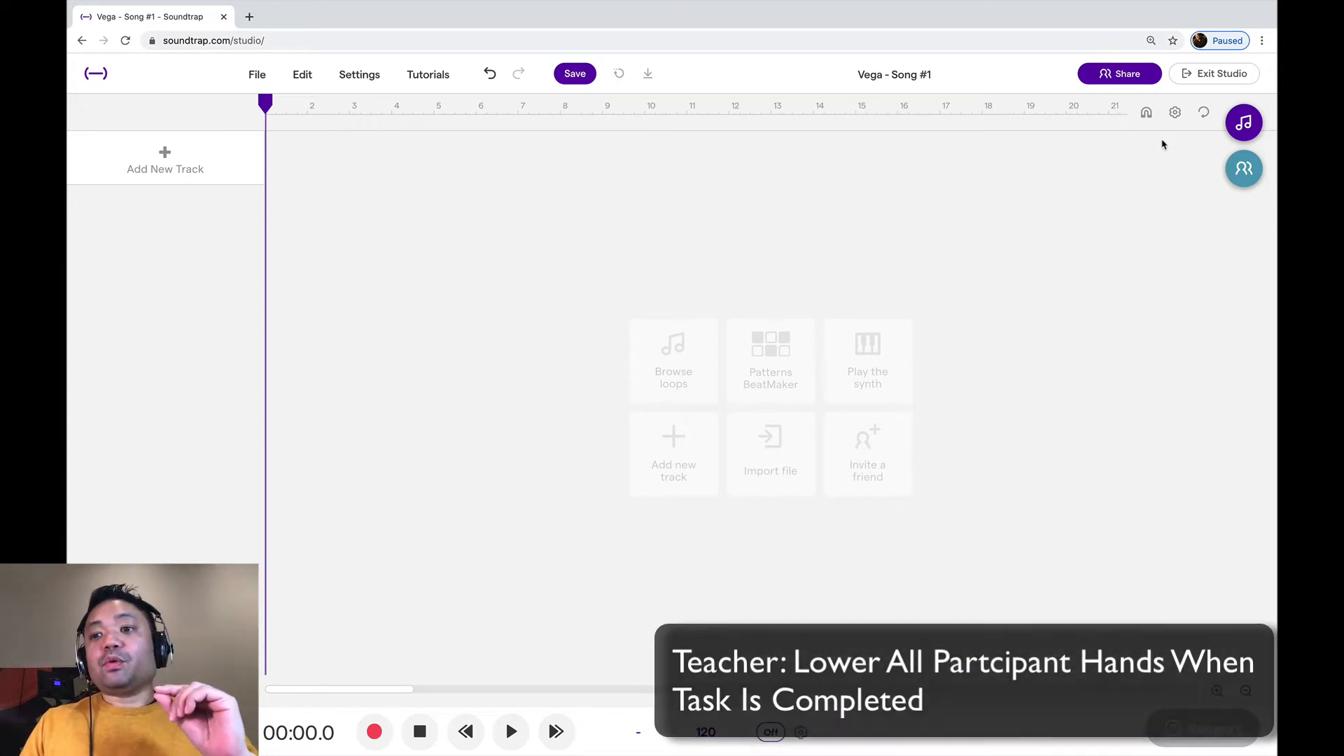
# Invite a collaborator to the project using the person's e-mail address, and close the collaborators view
pyautogui.click(1243, 175)
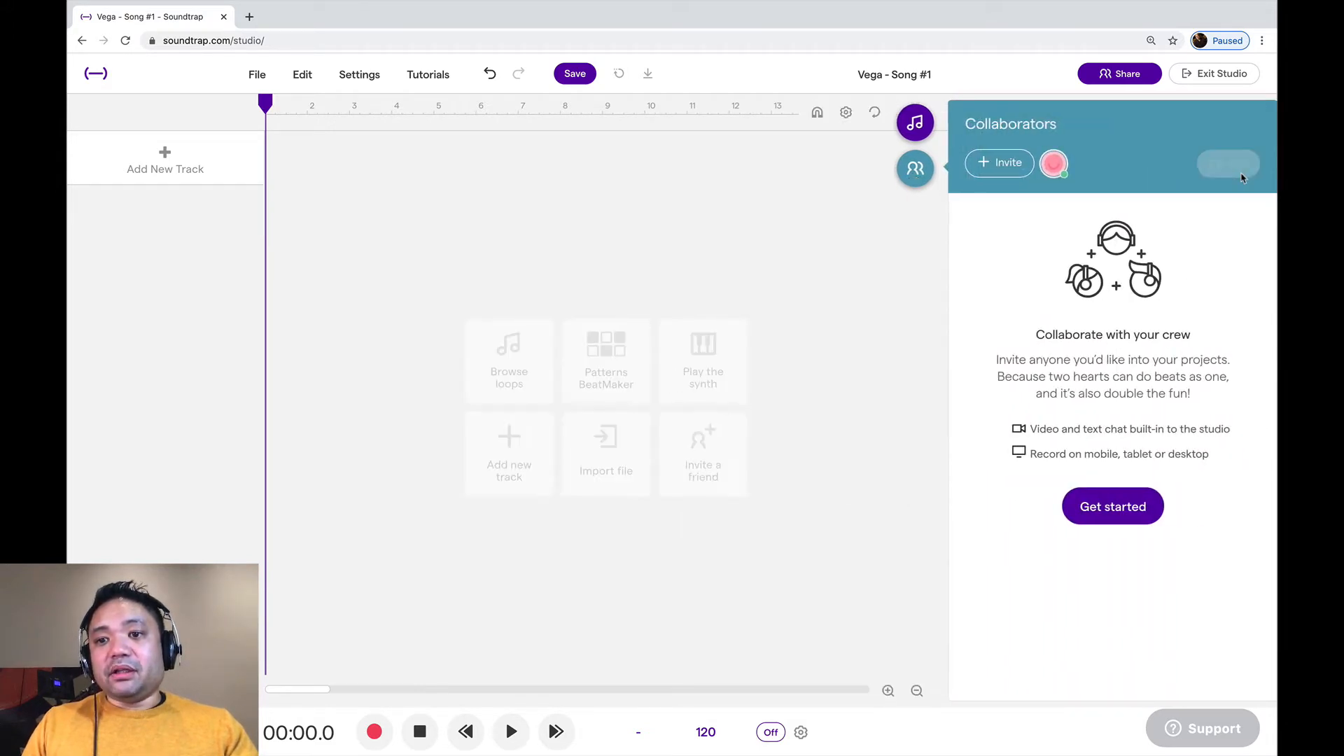
pyautogui.click(998, 166)
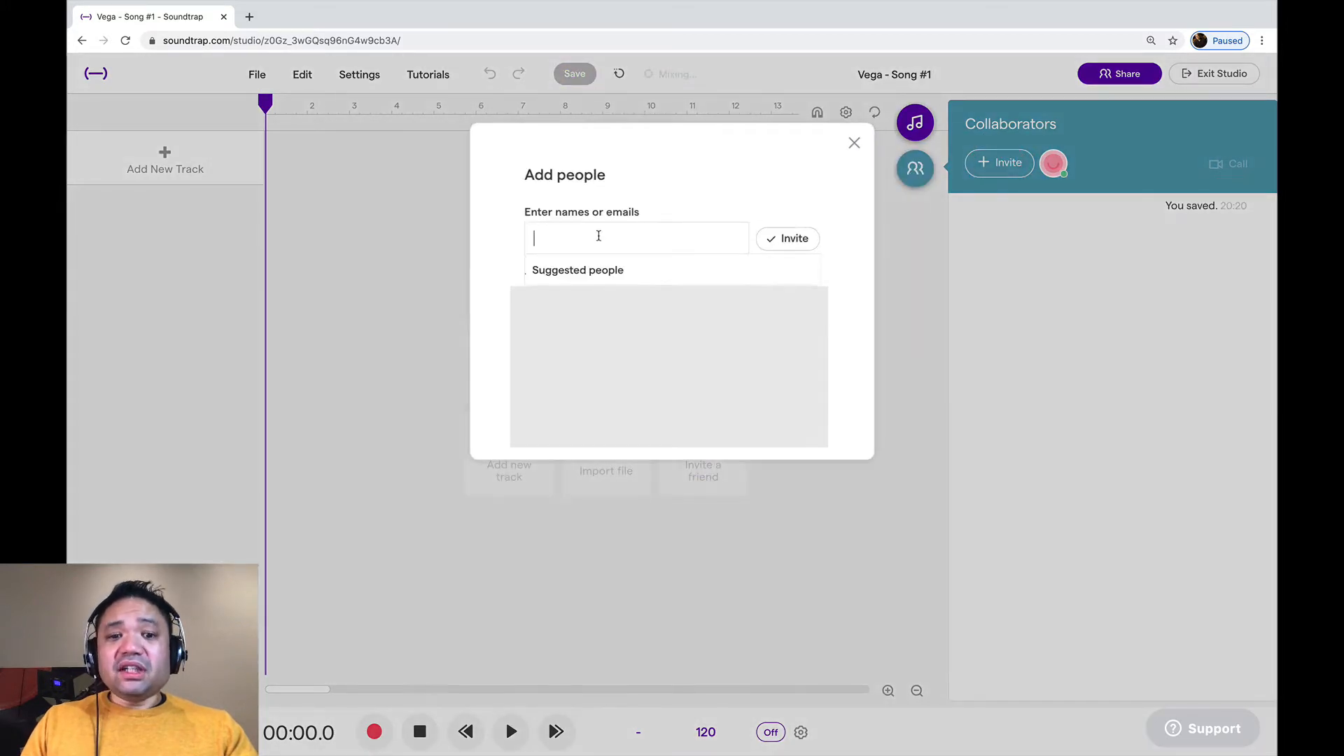
pyautogui.click(599, 236)
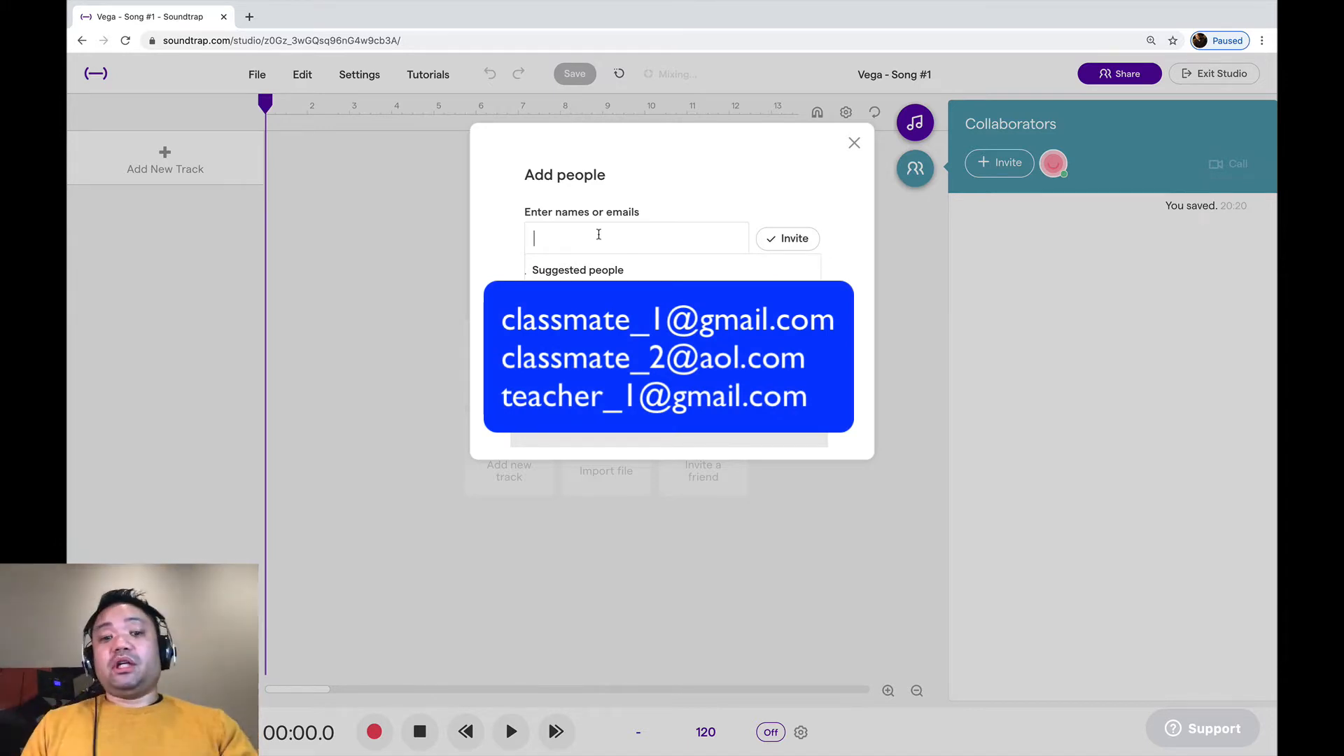
pyautogui.click(598, 234)
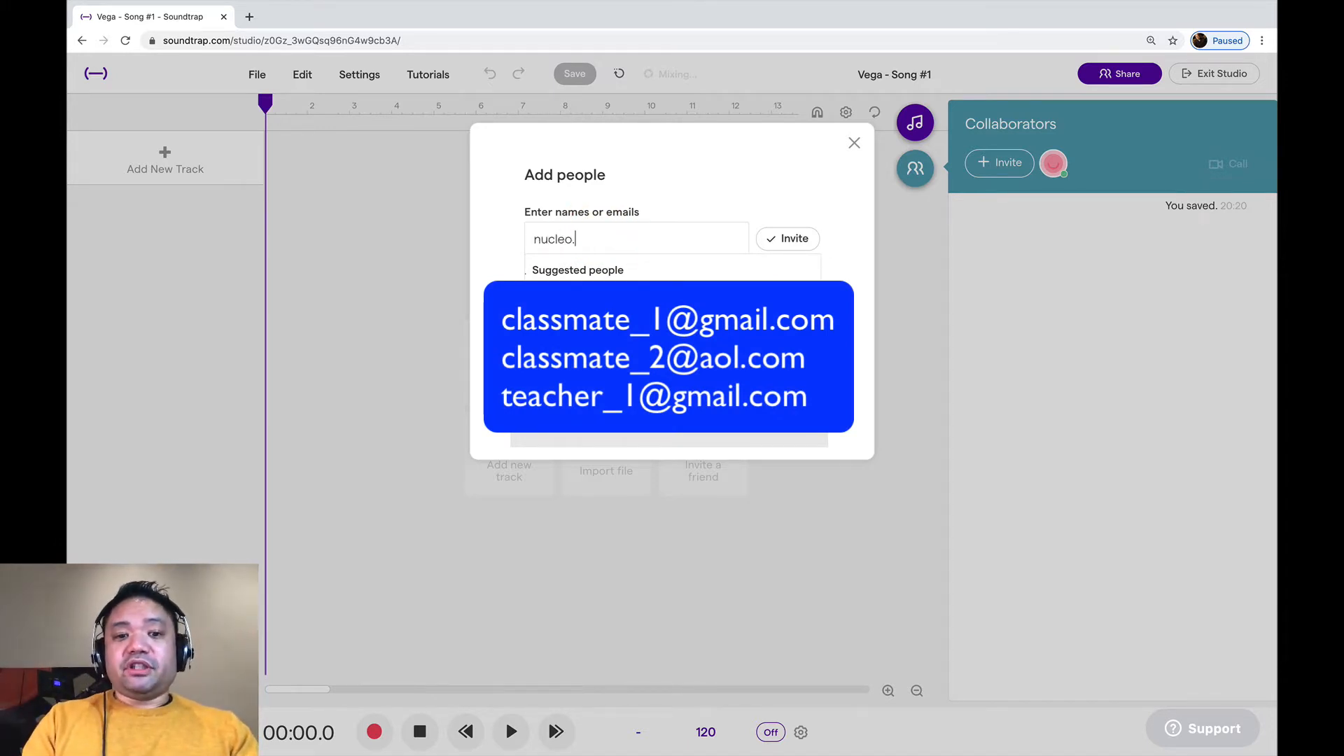
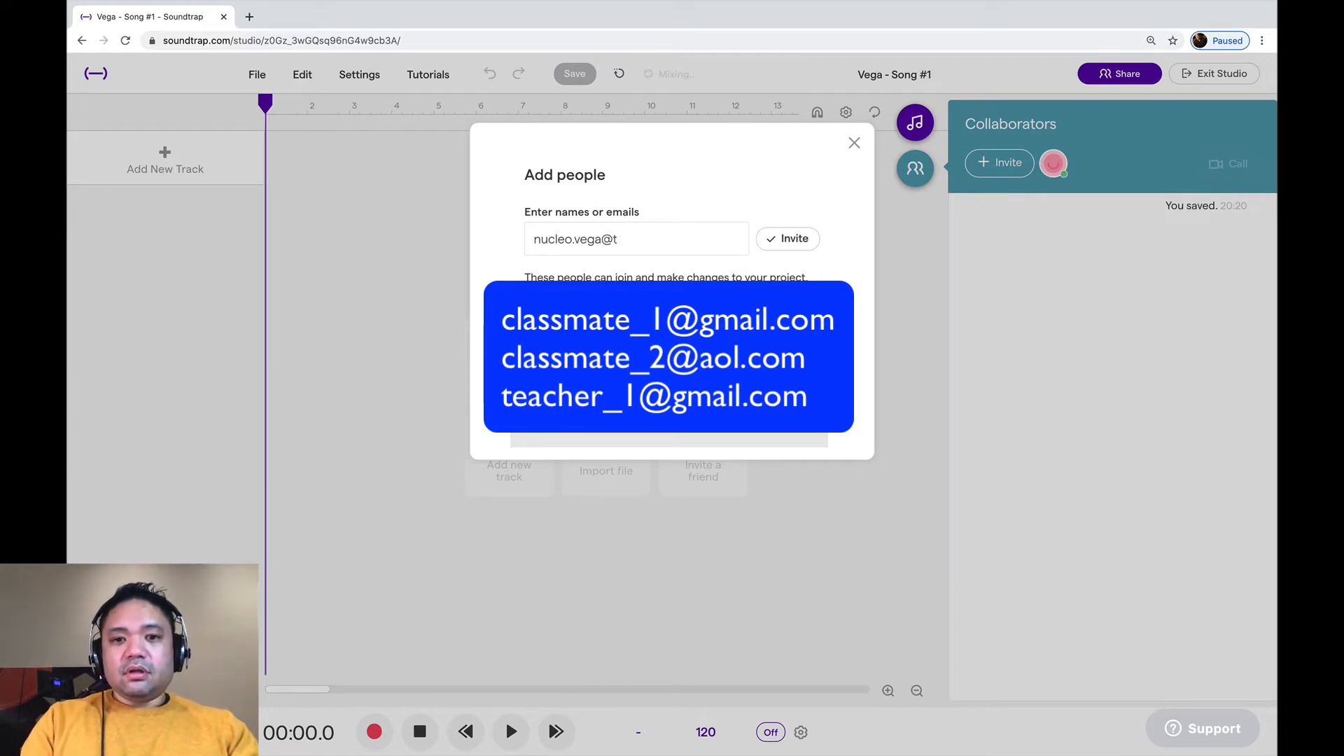
pyautogui.click(795, 240)
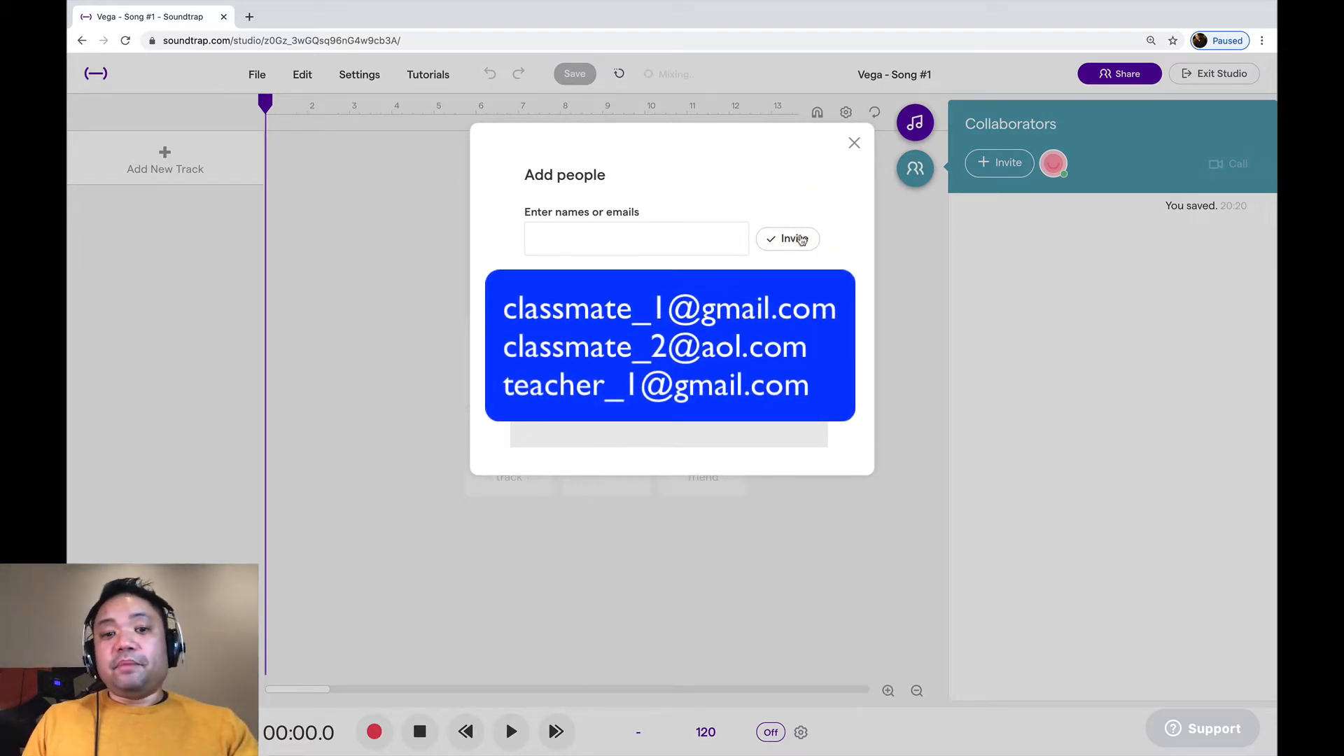
pyautogui.click(854, 143)
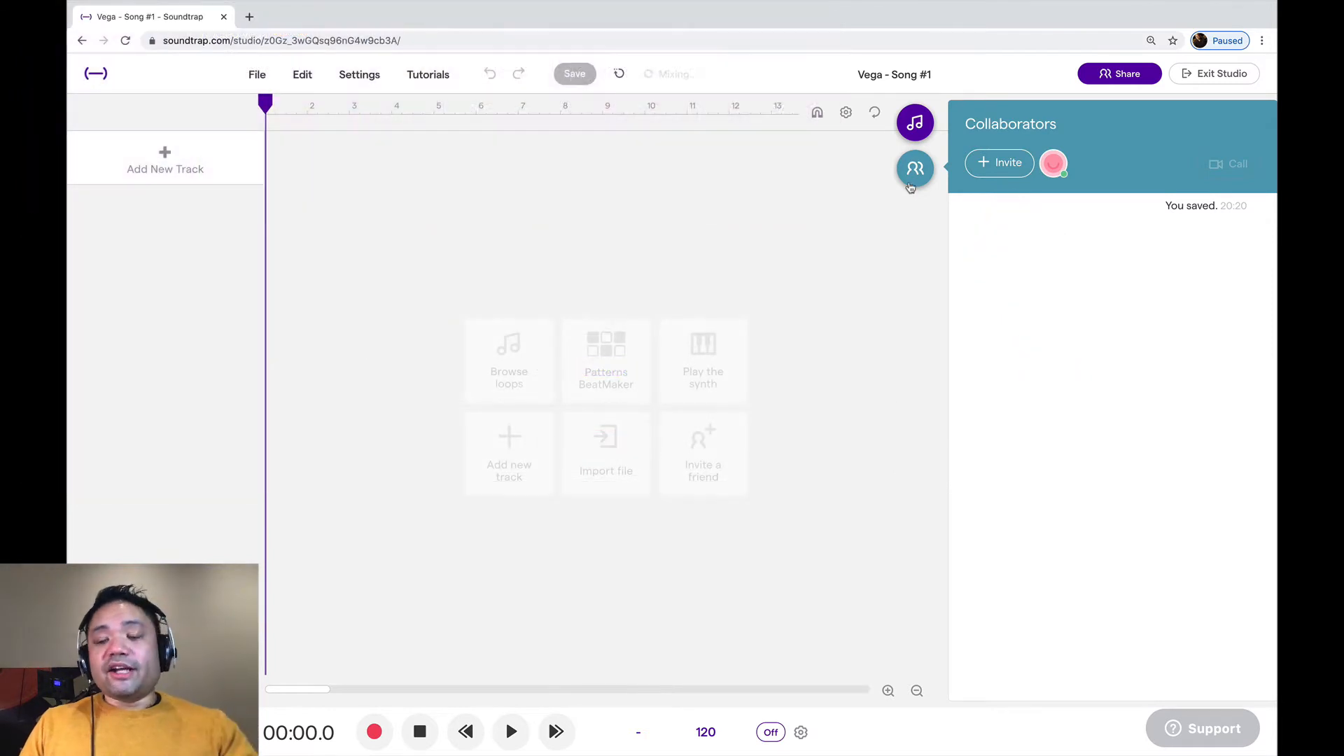
pyautogui.click(912, 166)
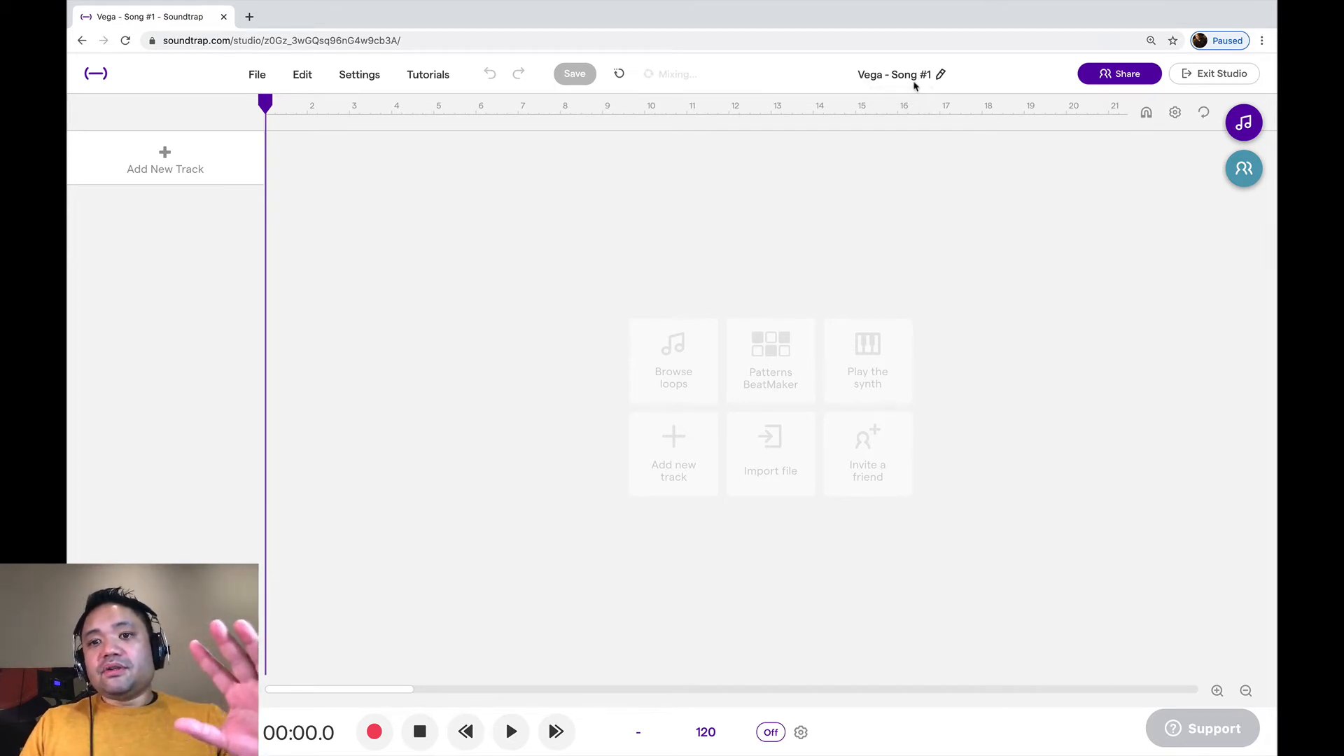
pyautogui.click(1229, 168)
pyautogui.click(992, 163)
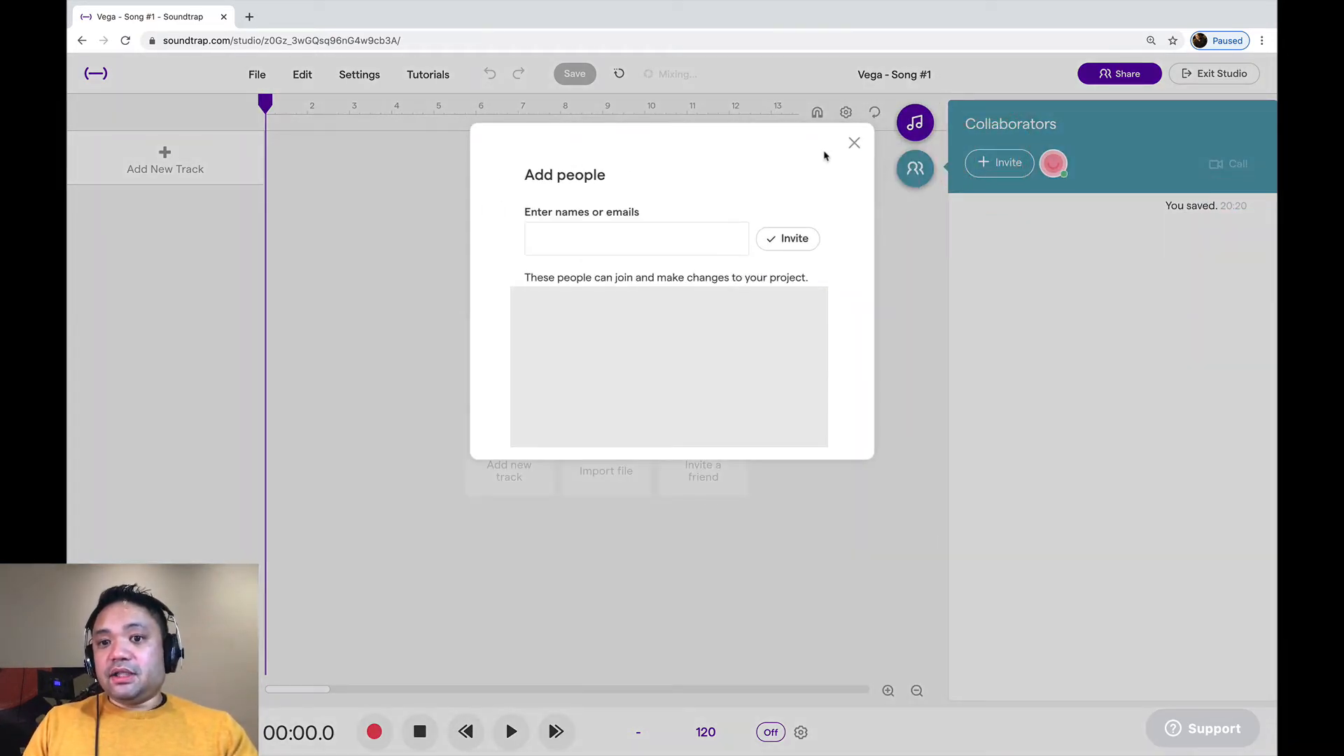
pyautogui.click(854, 143)
pyautogui.click(922, 173)
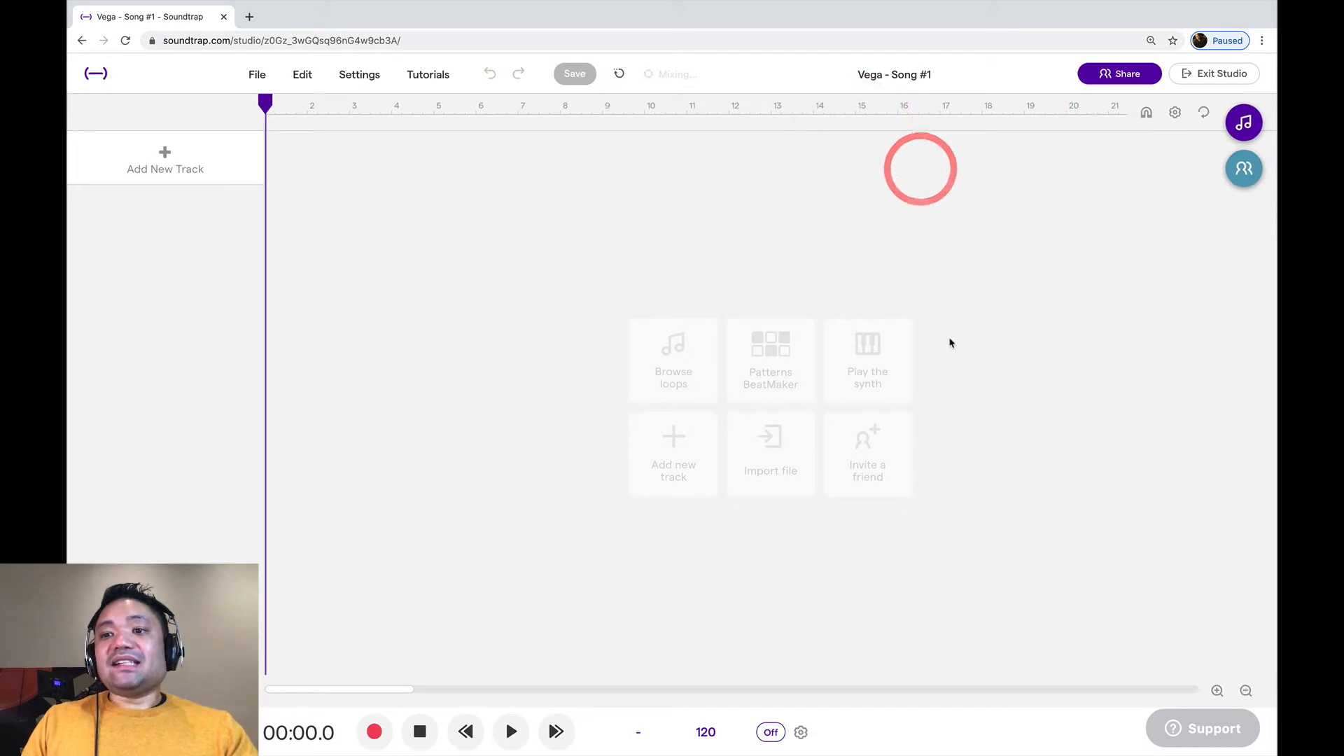
# Open the loop library and look through the Originals loops as far as the Dark Chi guitar and piano loops
pyautogui.click(1243, 123)
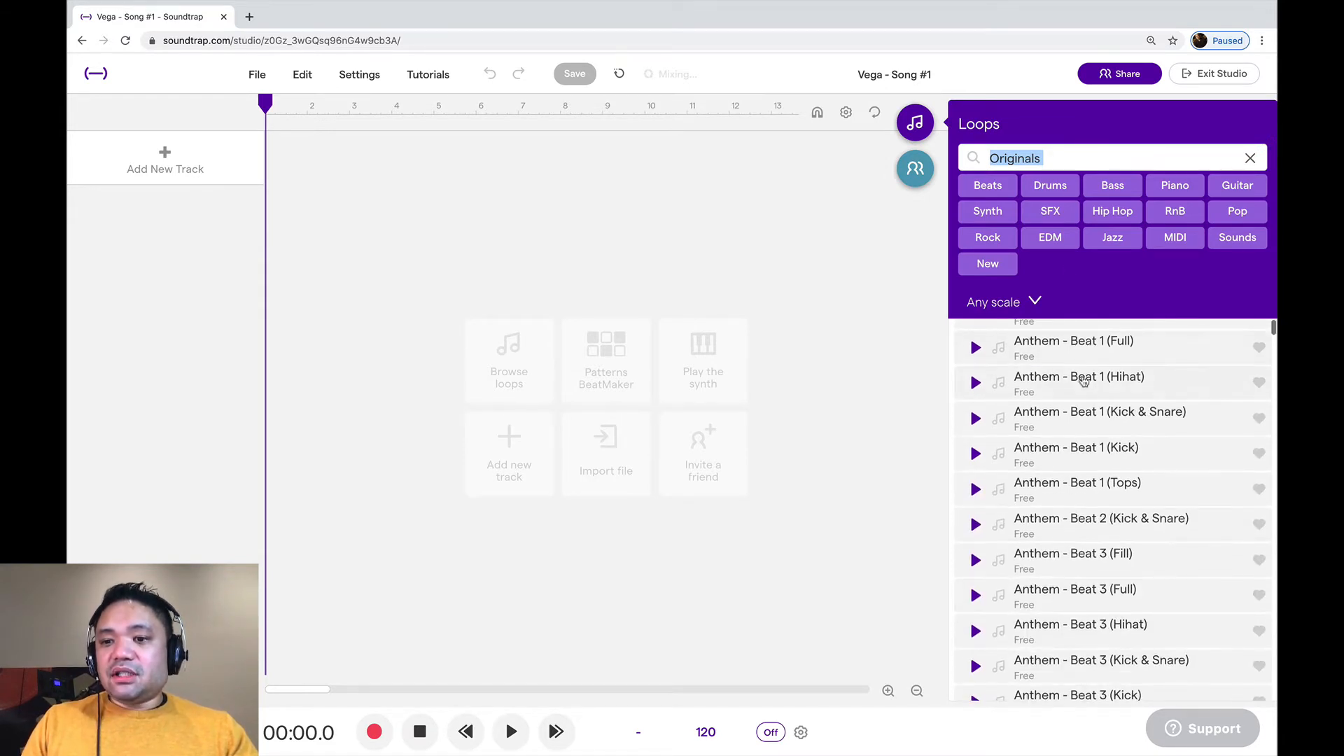
pyautogui.scroll(-5, 1084, 380)
pyautogui.scroll(-15, 1084, 380)
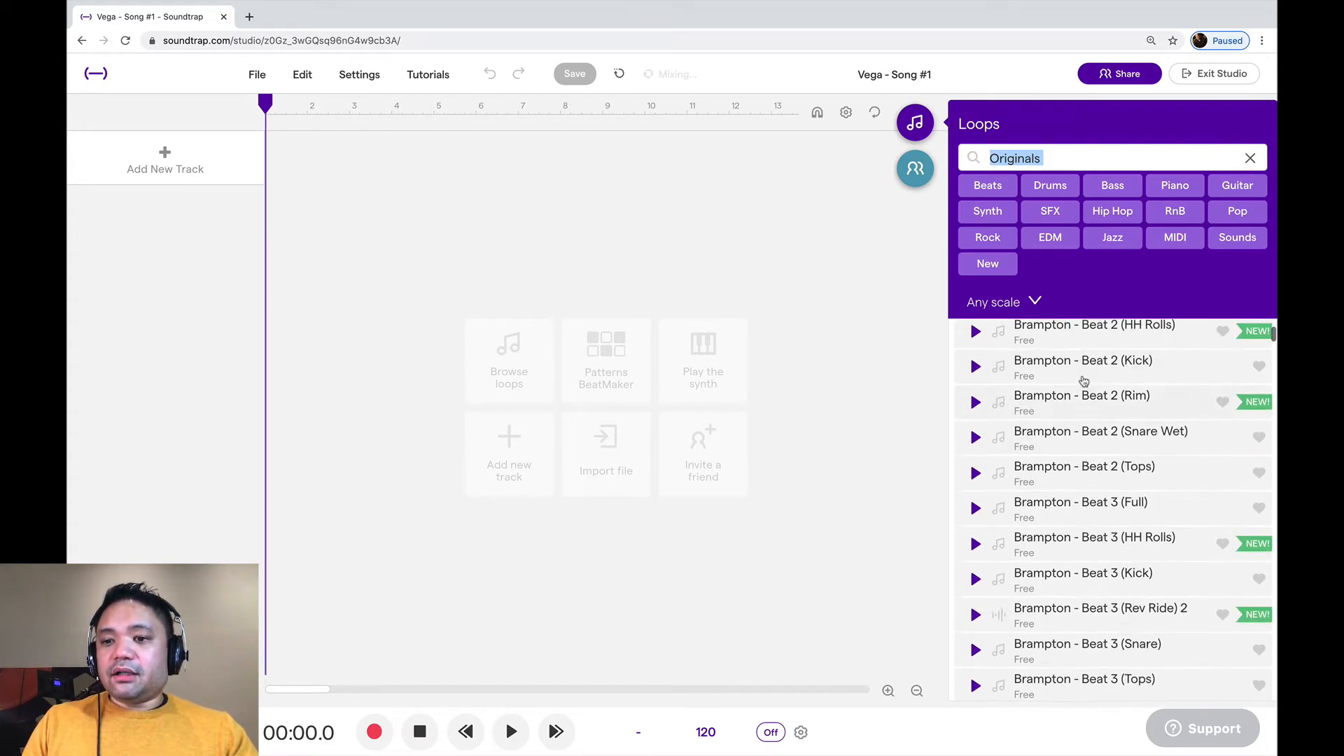
pyautogui.scroll(20, 1084, 382)
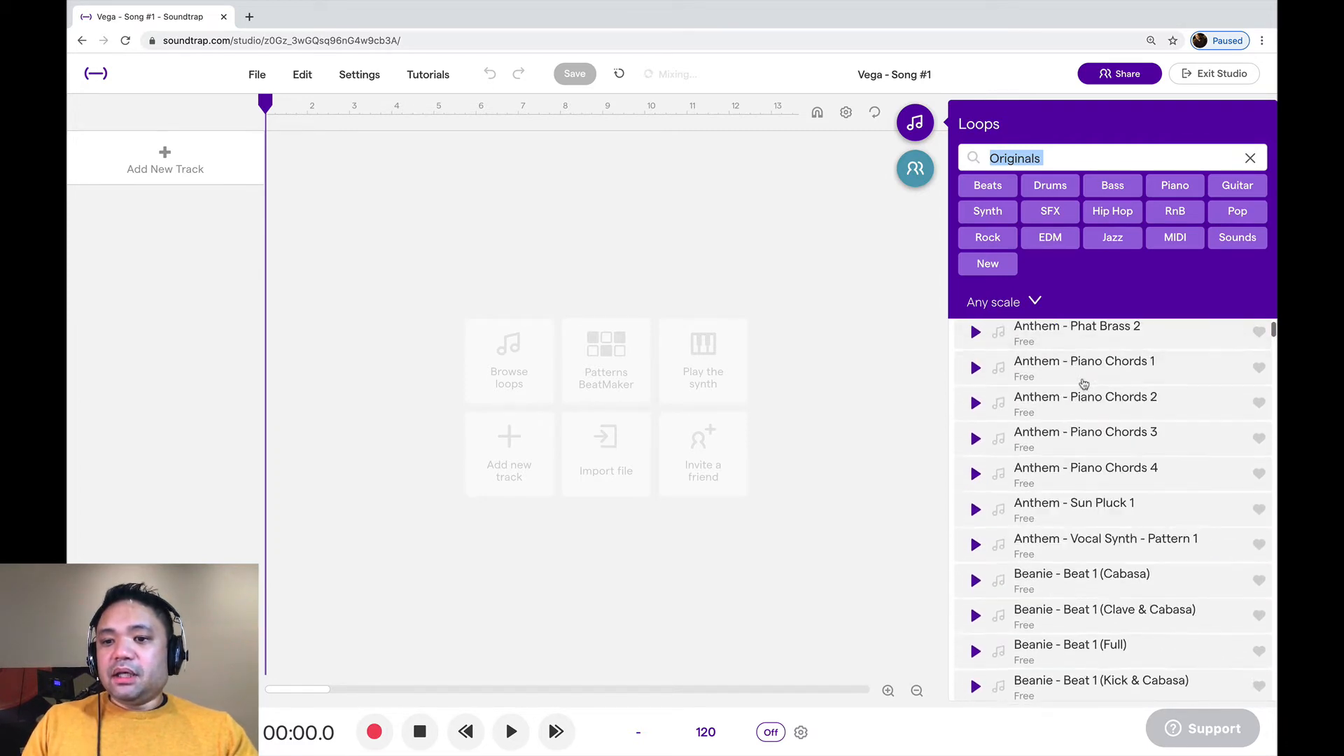
pyautogui.scroll(-10, 1083, 384)
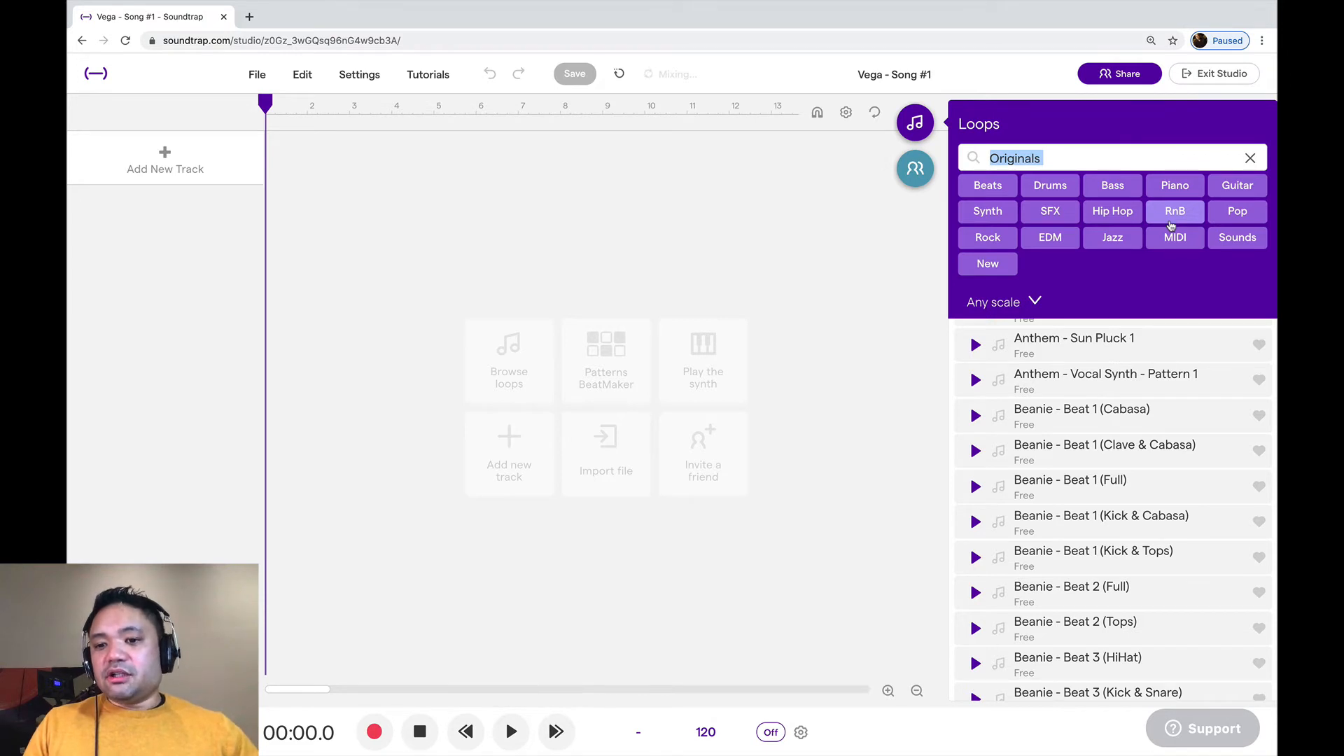
pyautogui.scroll(-20, 1094, 530)
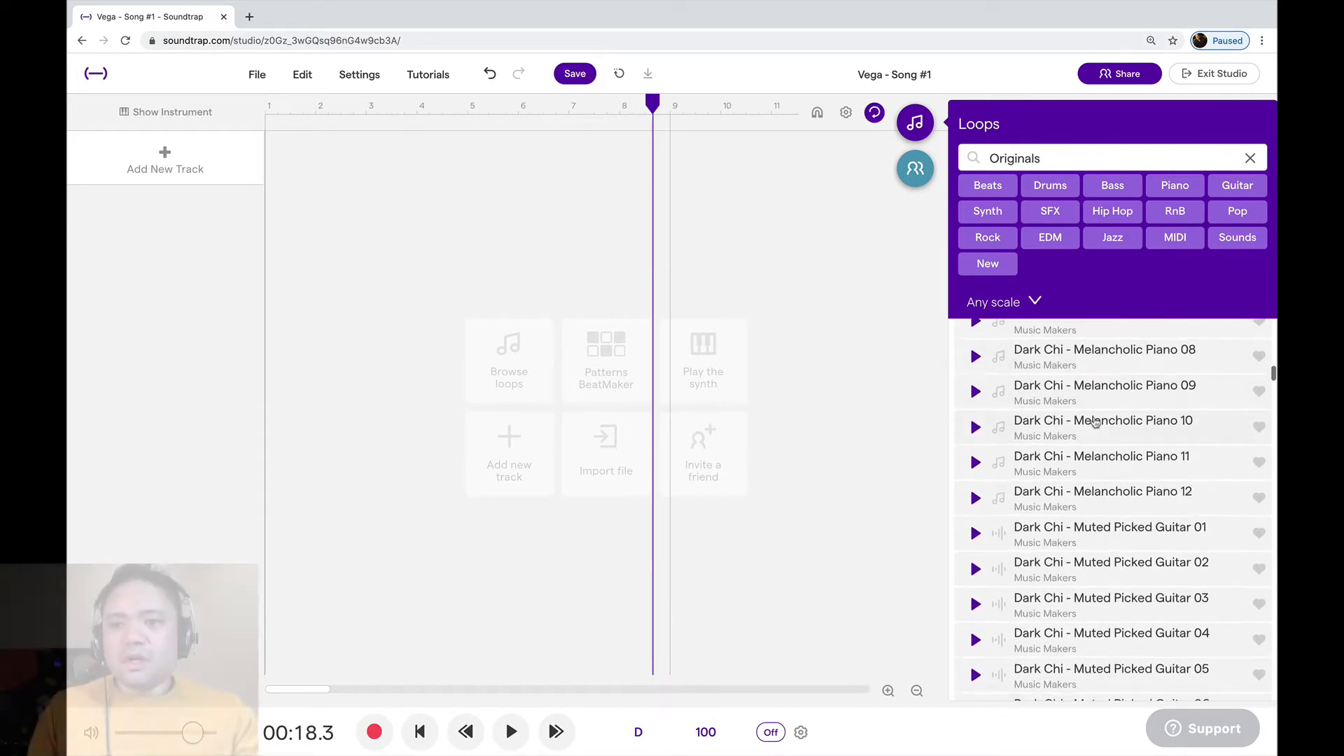
pyautogui.scroll(-1, 1096, 420)
pyautogui.scroll(-1, 1096, 421)
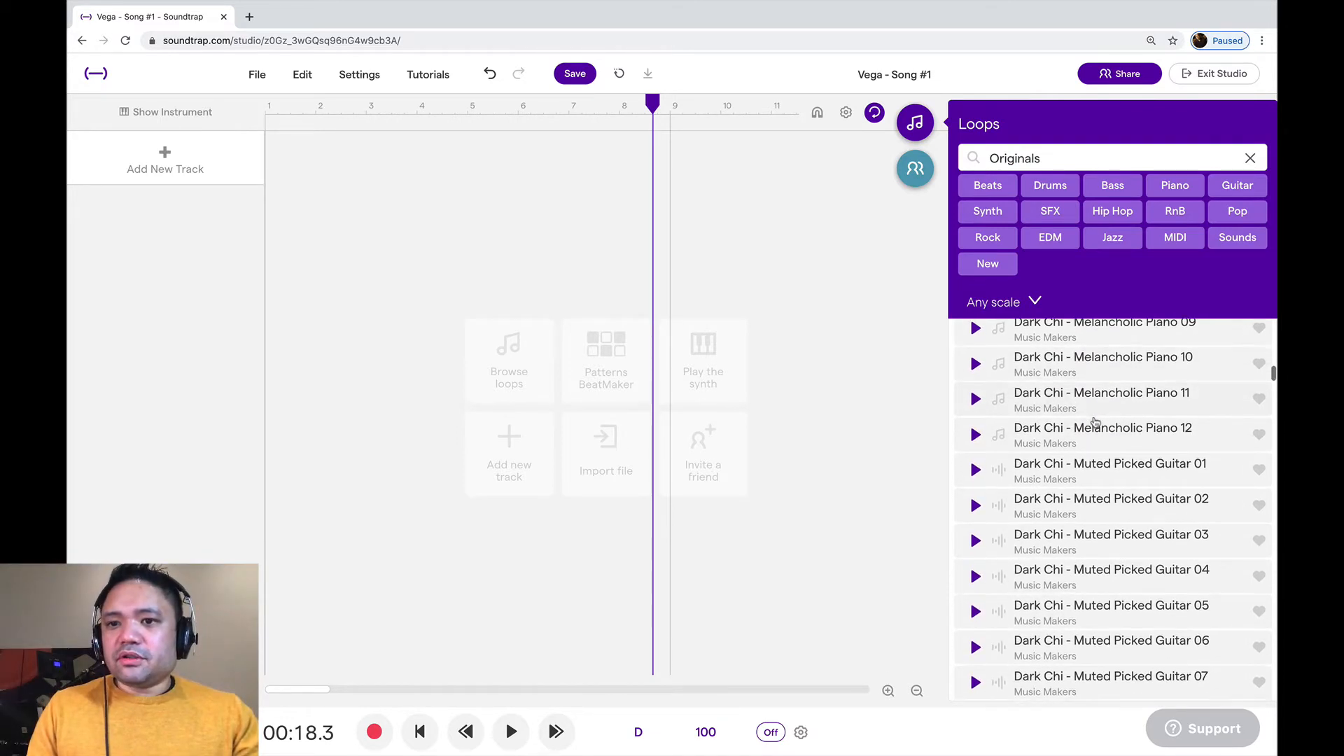
pyautogui.scroll(-4, 1096, 421)
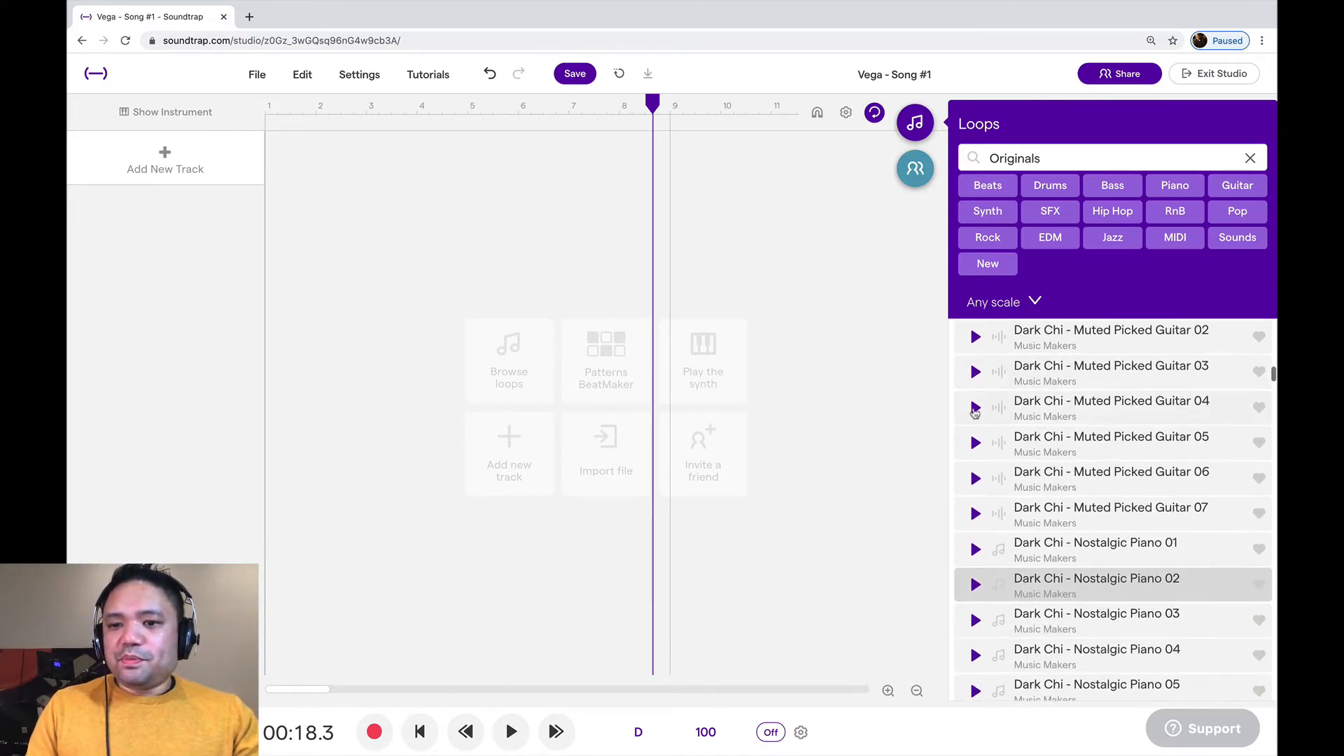
# Preview the Dark Chi loops Muted Picked Guitar 04 to 07 and Nostalgic Piano 01 and 02
pyautogui.click(976, 408)
pyautogui.click(976, 442)
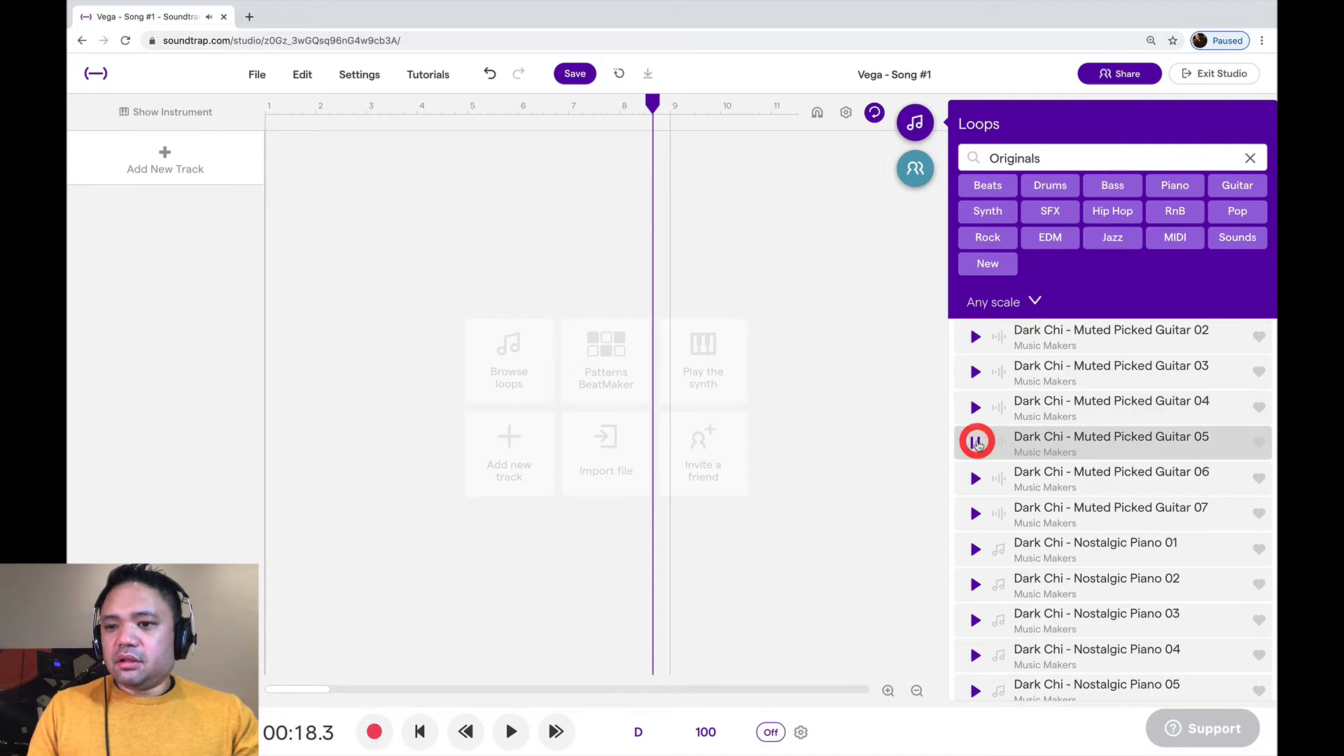
pyautogui.click(974, 479)
pyautogui.scroll(-2, 974, 479)
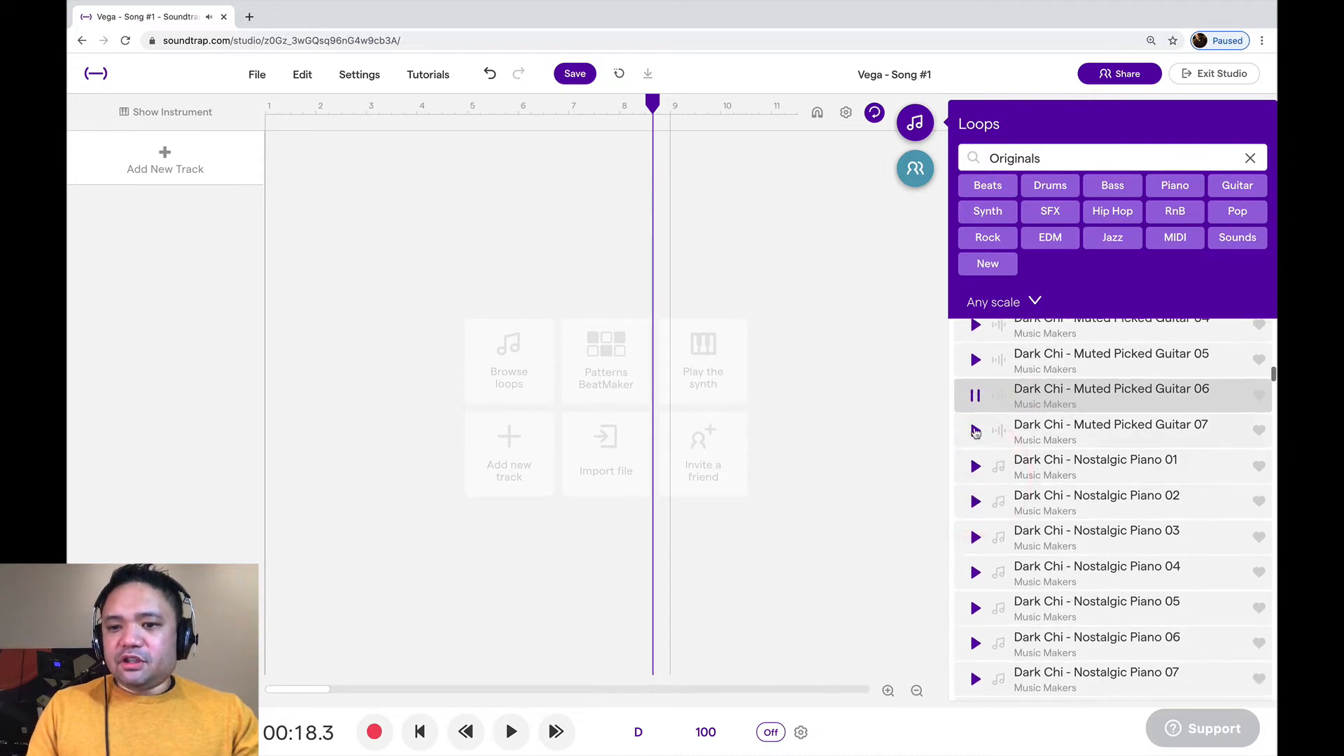
pyautogui.click(976, 432)
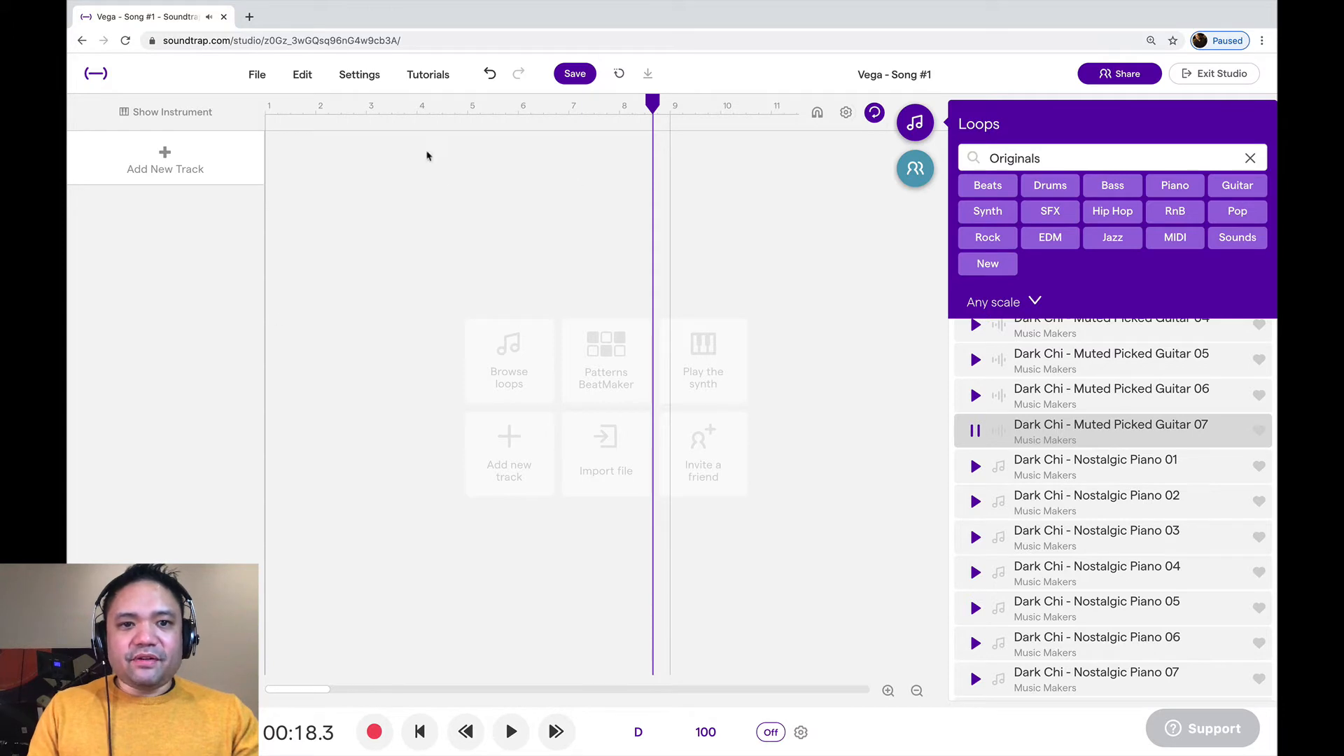
pyautogui.click(975, 467)
pyautogui.scroll(-1, 975, 474)
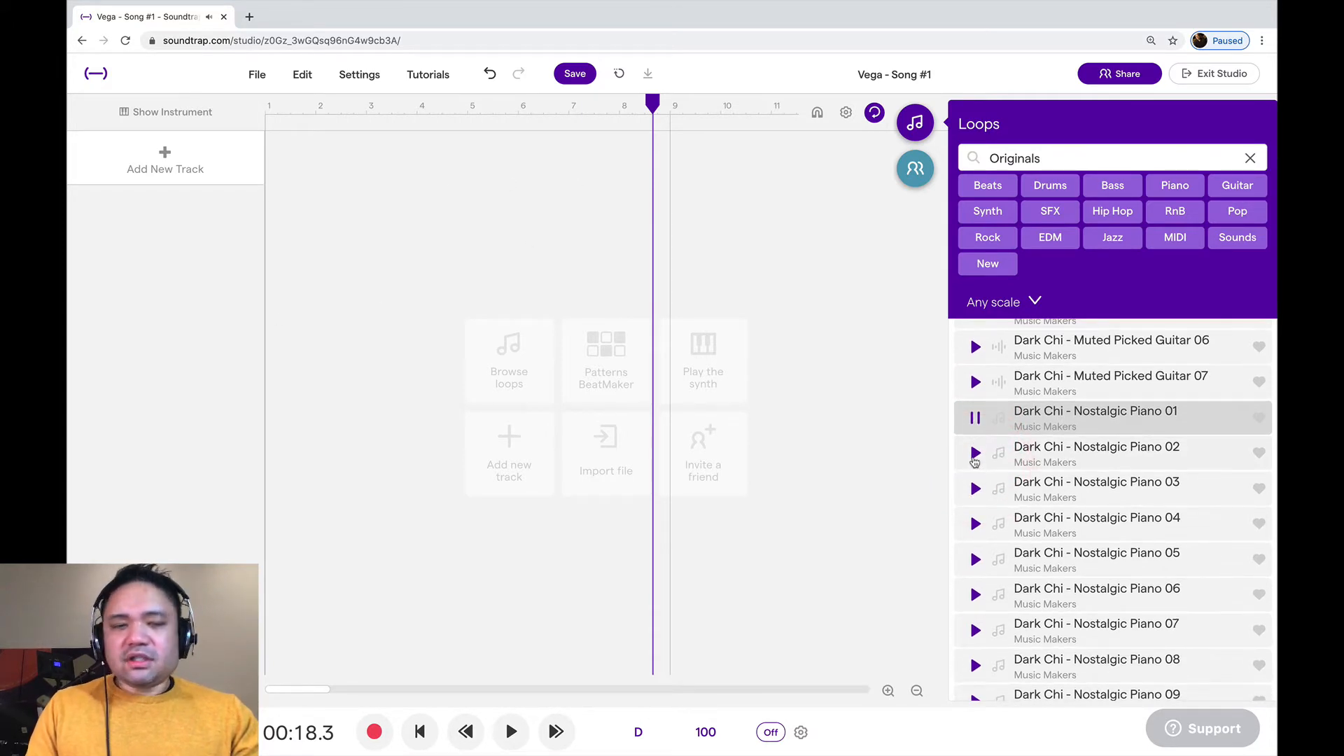
pyautogui.click(975, 455)
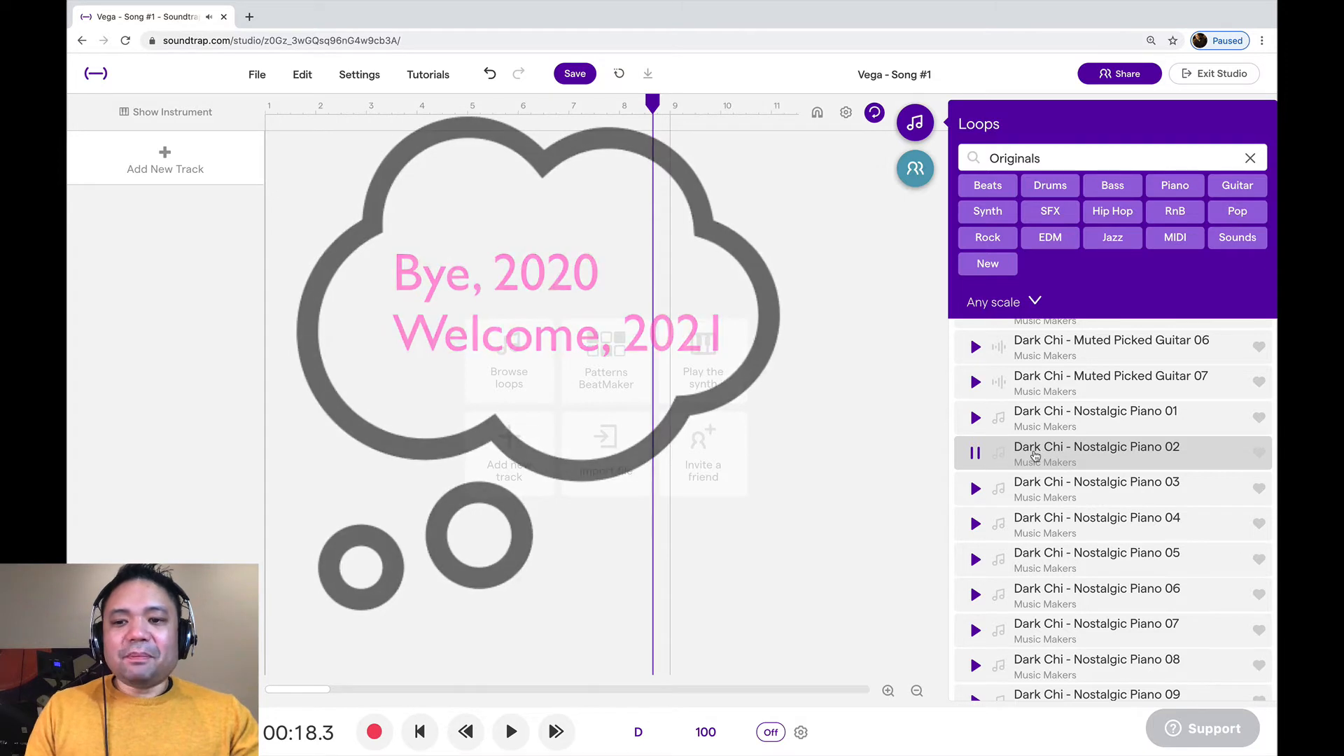
pyautogui.moveTo(1035, 455); pyautogui.dragTo(1003, 496)
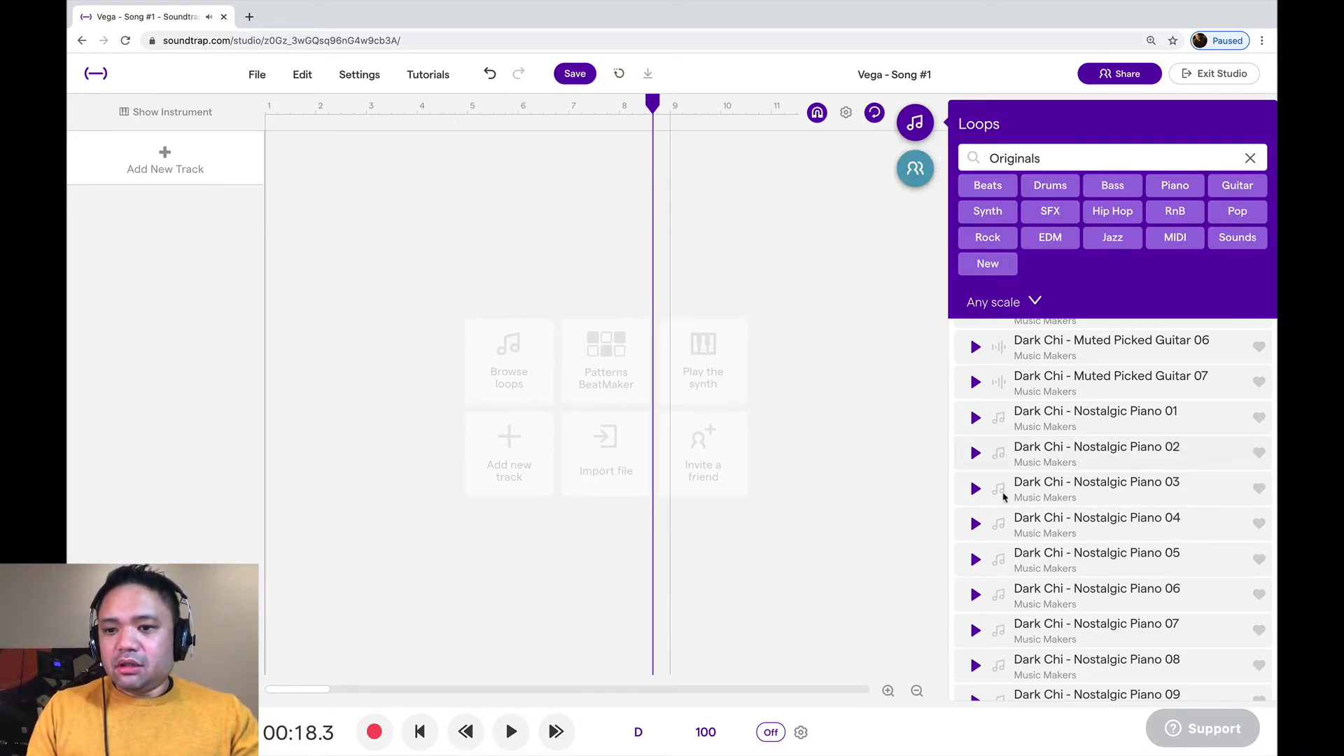
pyautogui.doubleClick(1022, 500)
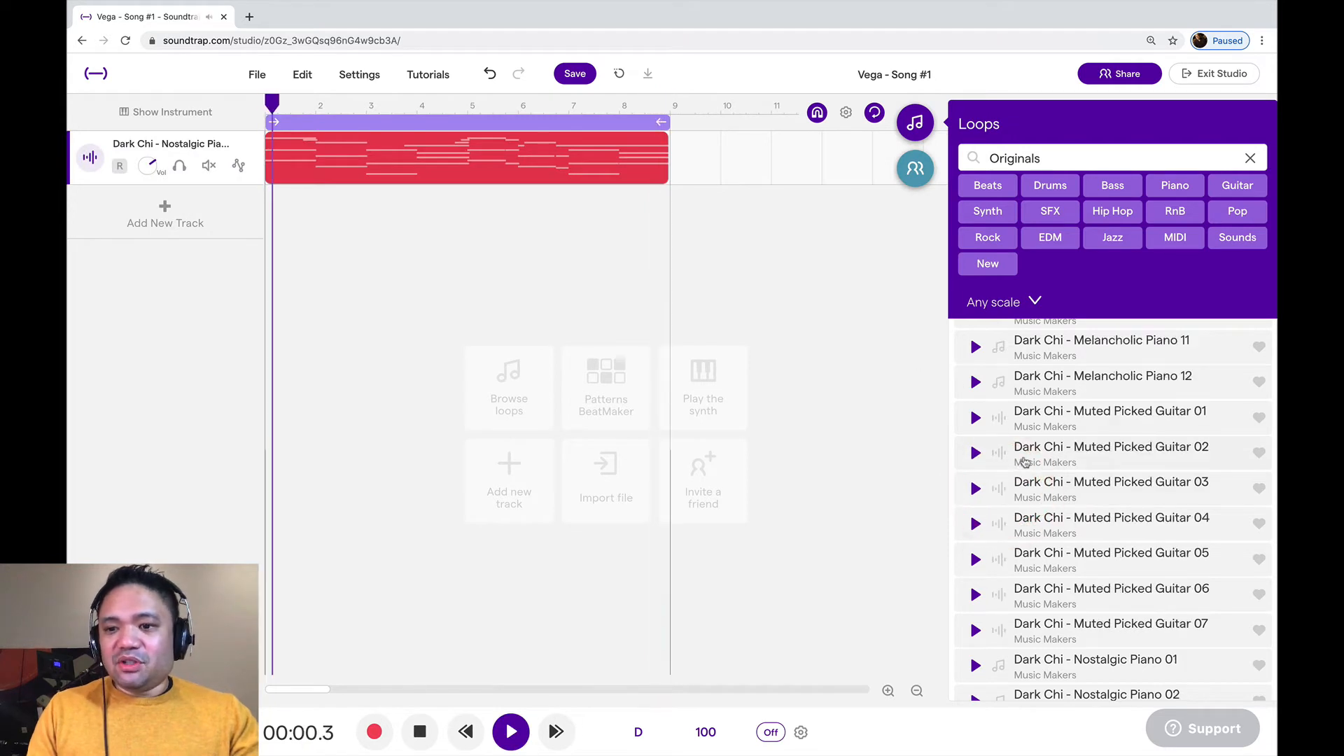
pyautogui.click(566, 168)
pyautogui.press('Delete')
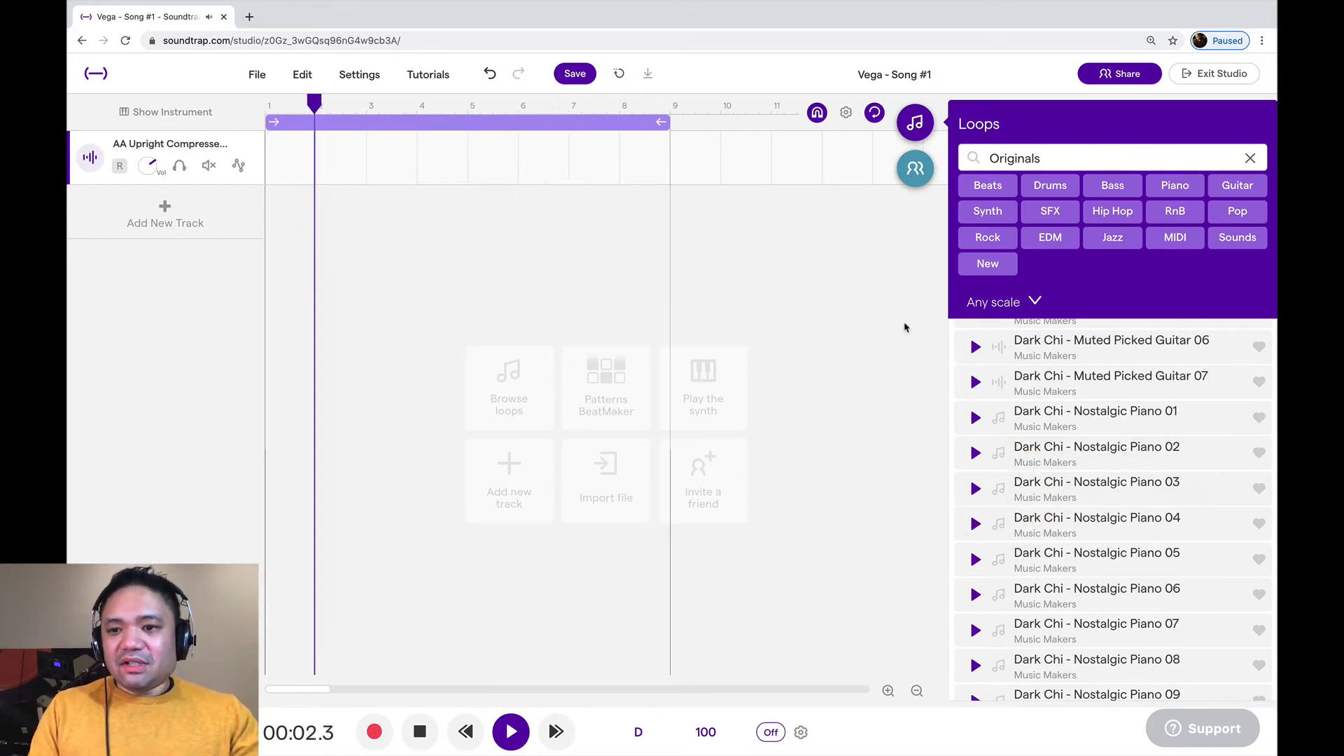
# Add the Dark Chi - Nostalgic Piano 02 loop to the song on a new track
pyautogui.click(1022, 458)
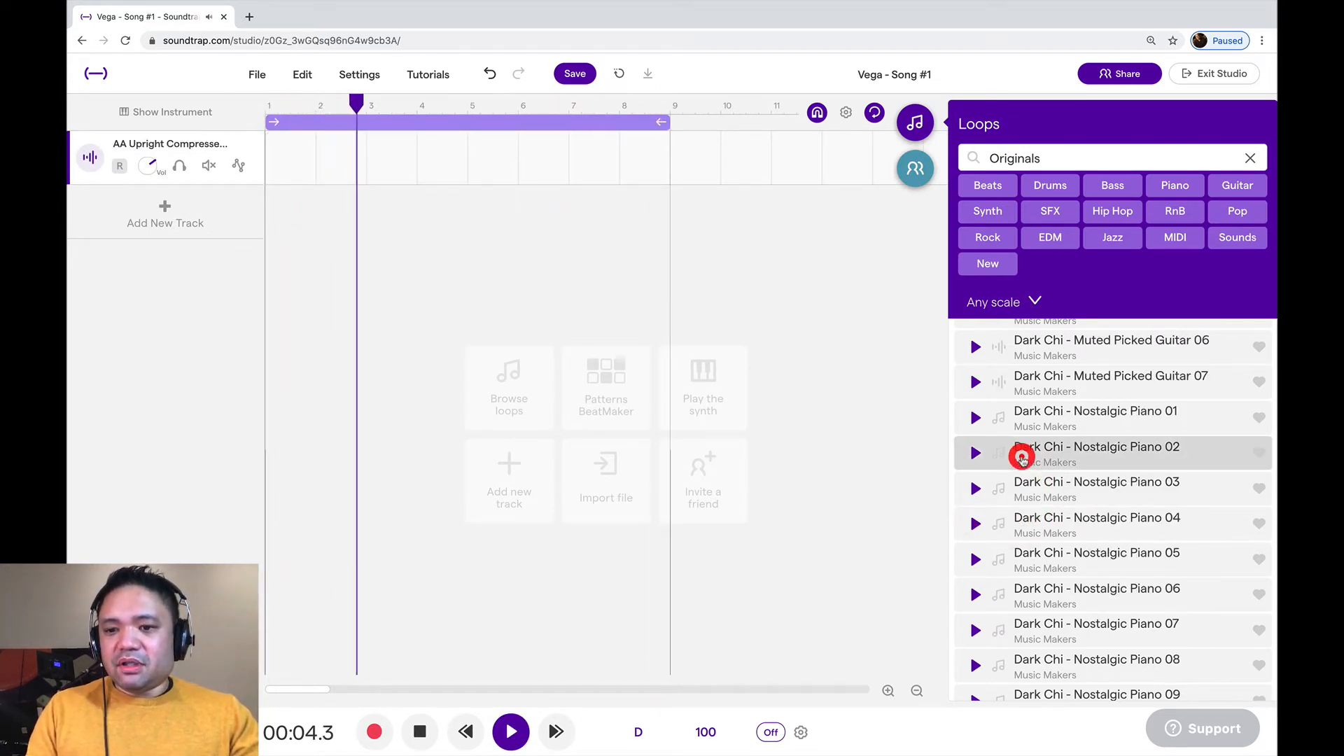
pyautogui.click(1022, 459)
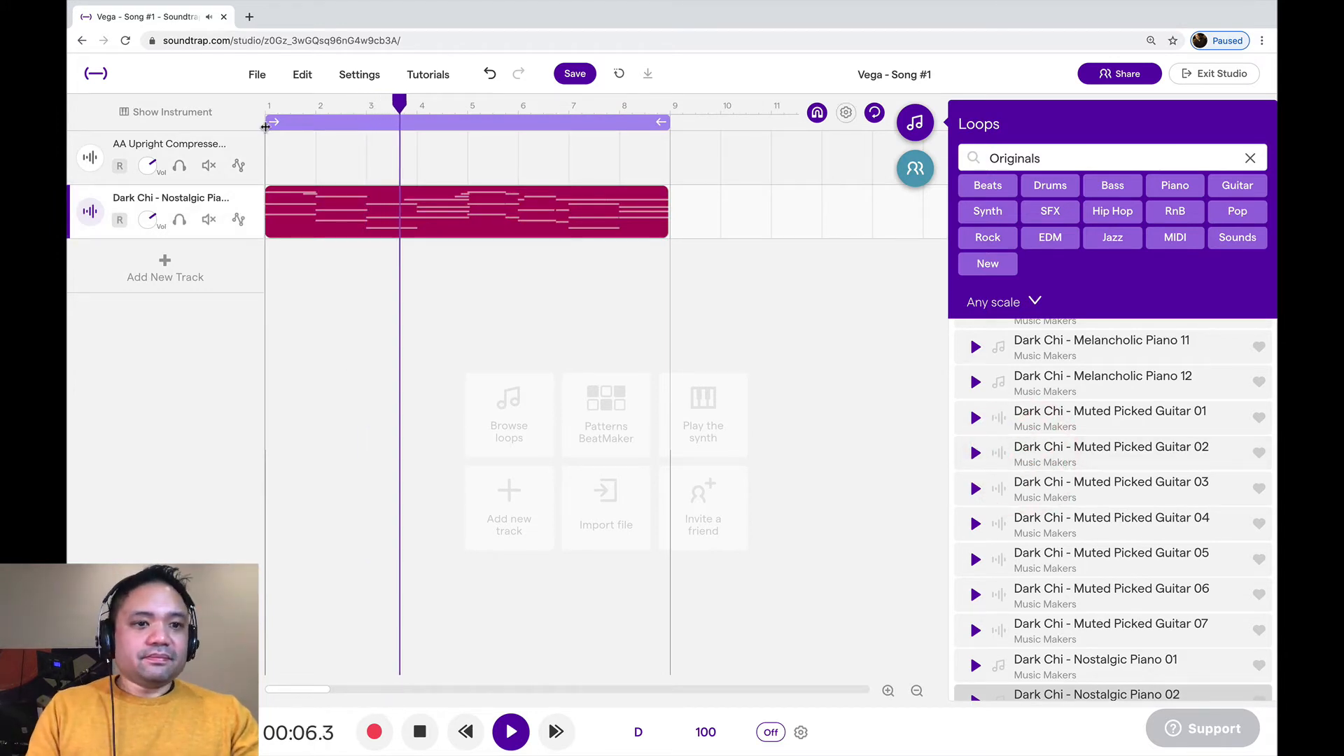
# Delete the empty AA Upright track, and try the cycle end at bar 2 before returning it to bar 9
pyautogui.rightClick(248, 142)
pyautogui.click(287, 233)
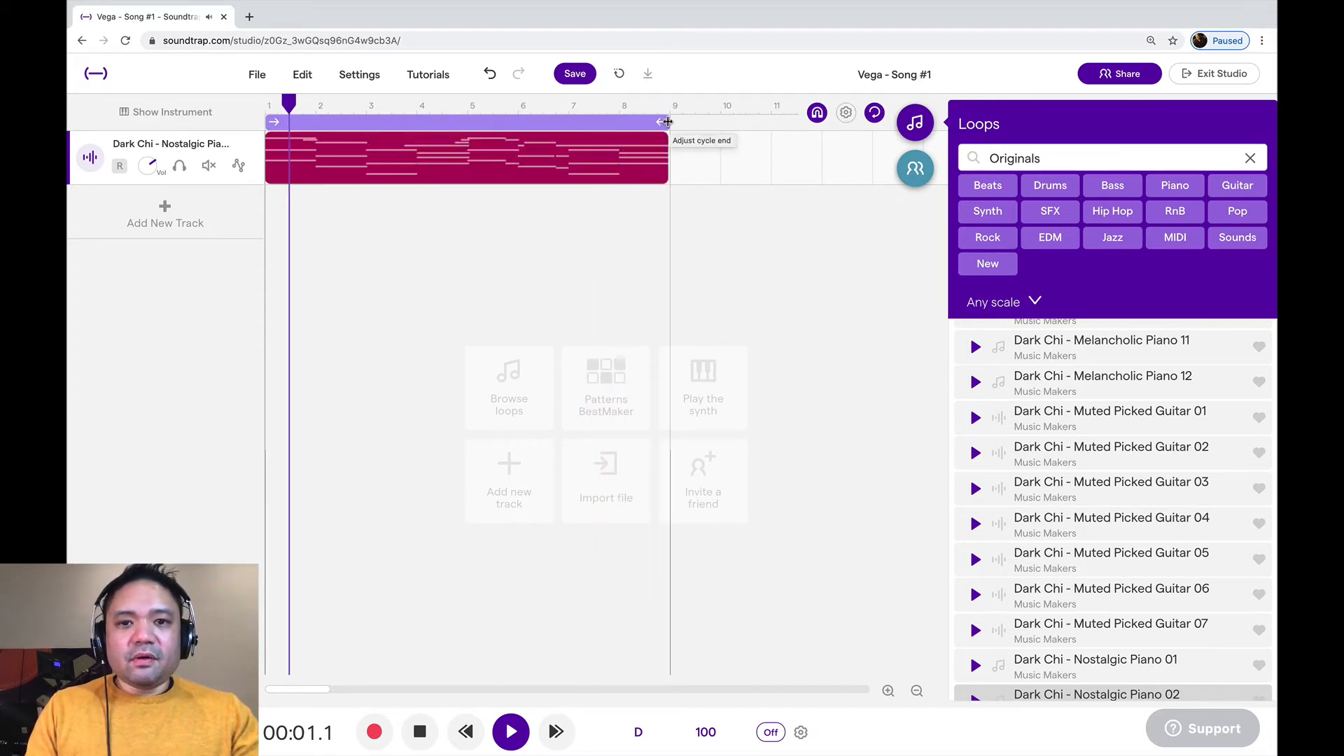
pyautogui.moveTo(668, 122); pyautogui.dragTo(314, 122)
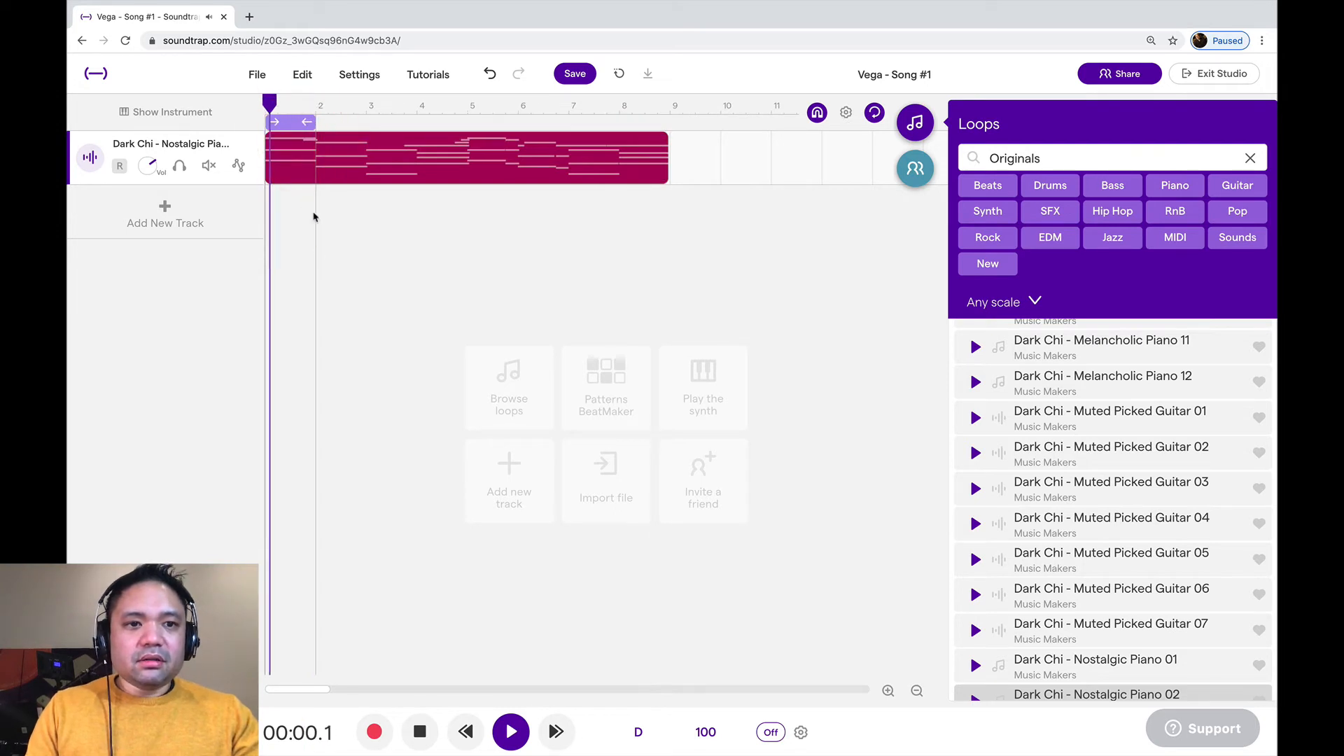
pyautogui.moveTo(308, 121); pyautogui.dragTo(666, 106)
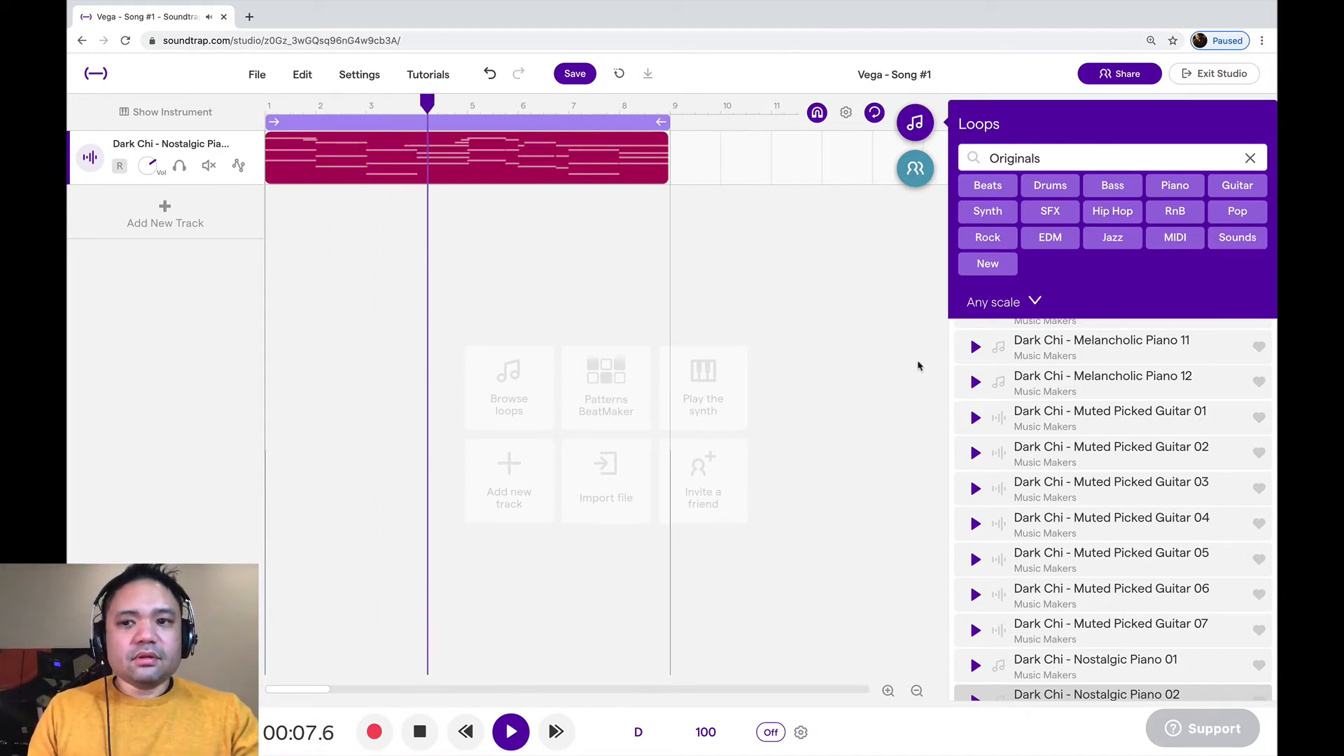
# Look back through the Dark Chi loops and search the loop library for "Originals guitar dark chi"
pyautogui.scroll(2, 1021, 418)
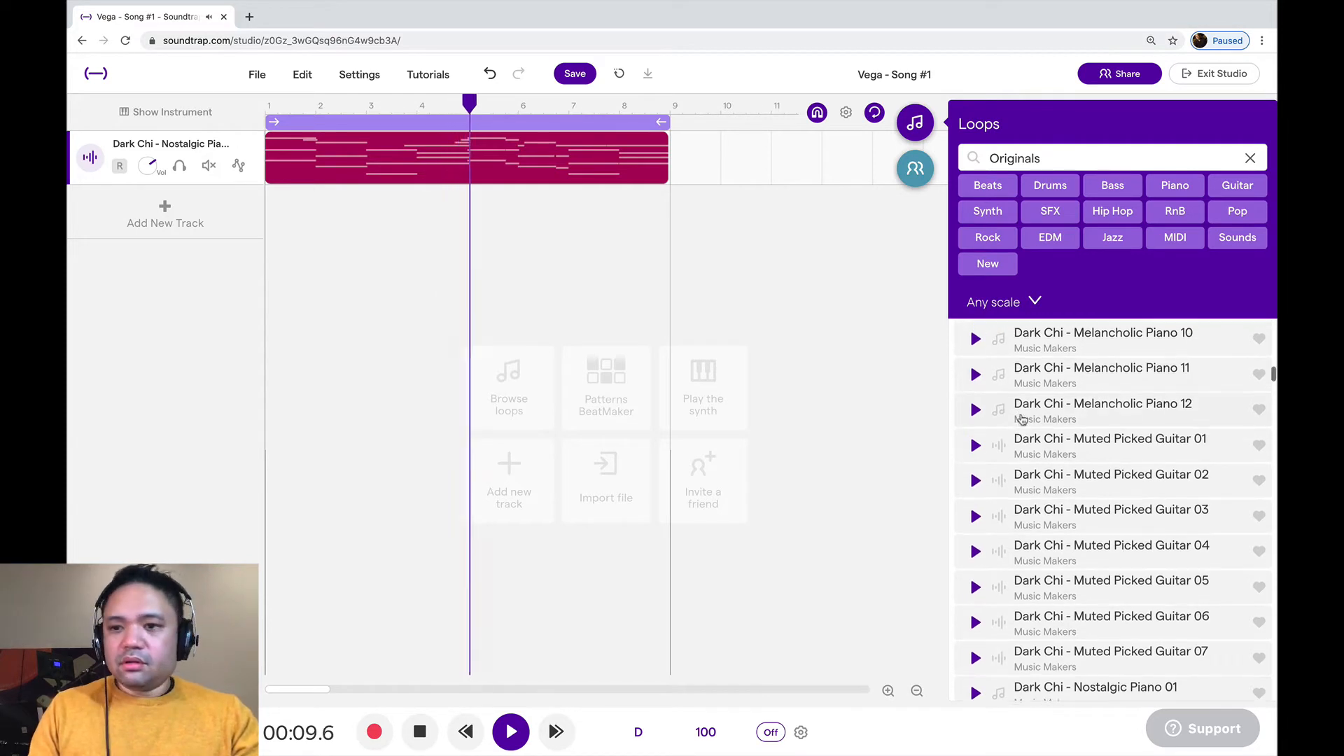
pyautogui.scroll(1, 1021, 419)
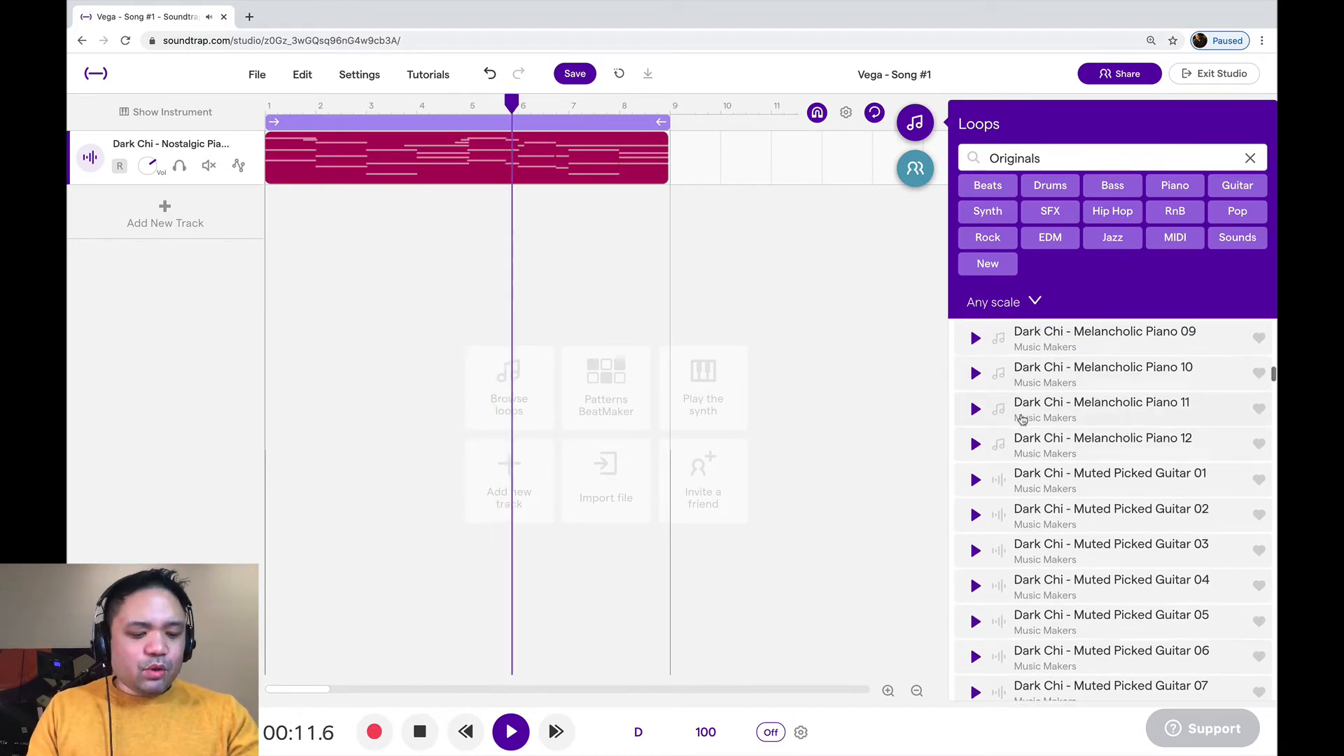
pyautogui.scroll(5, 1021, 418)
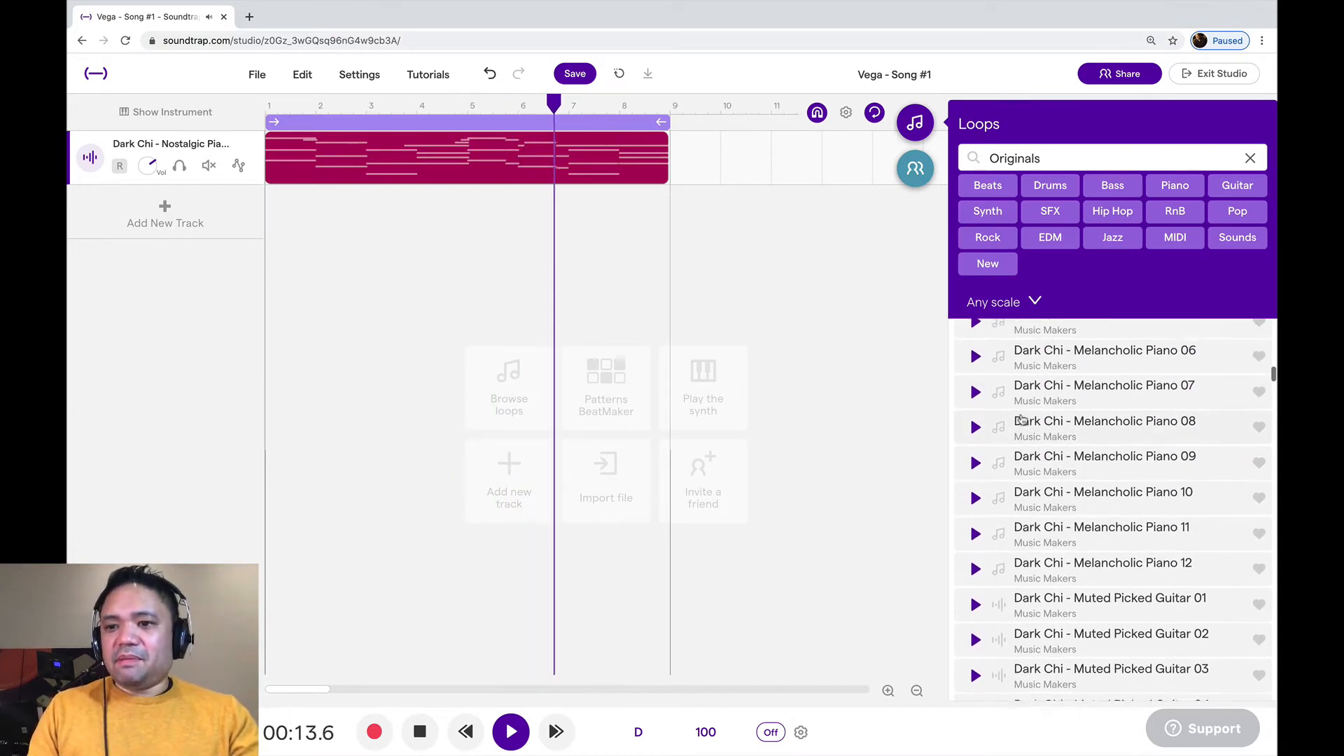
pyautogui.scroll(3, 1022, 418)
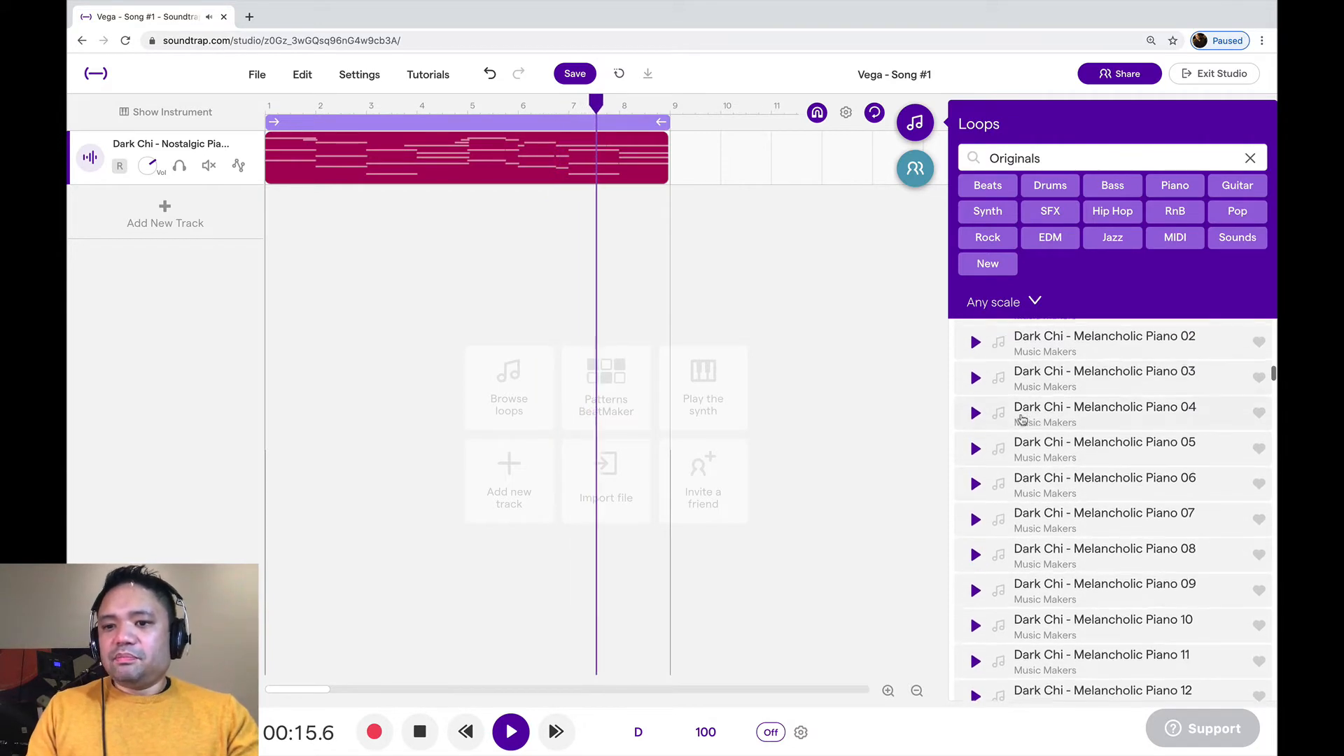
pyautogui.scroll(8, 1021, 419)
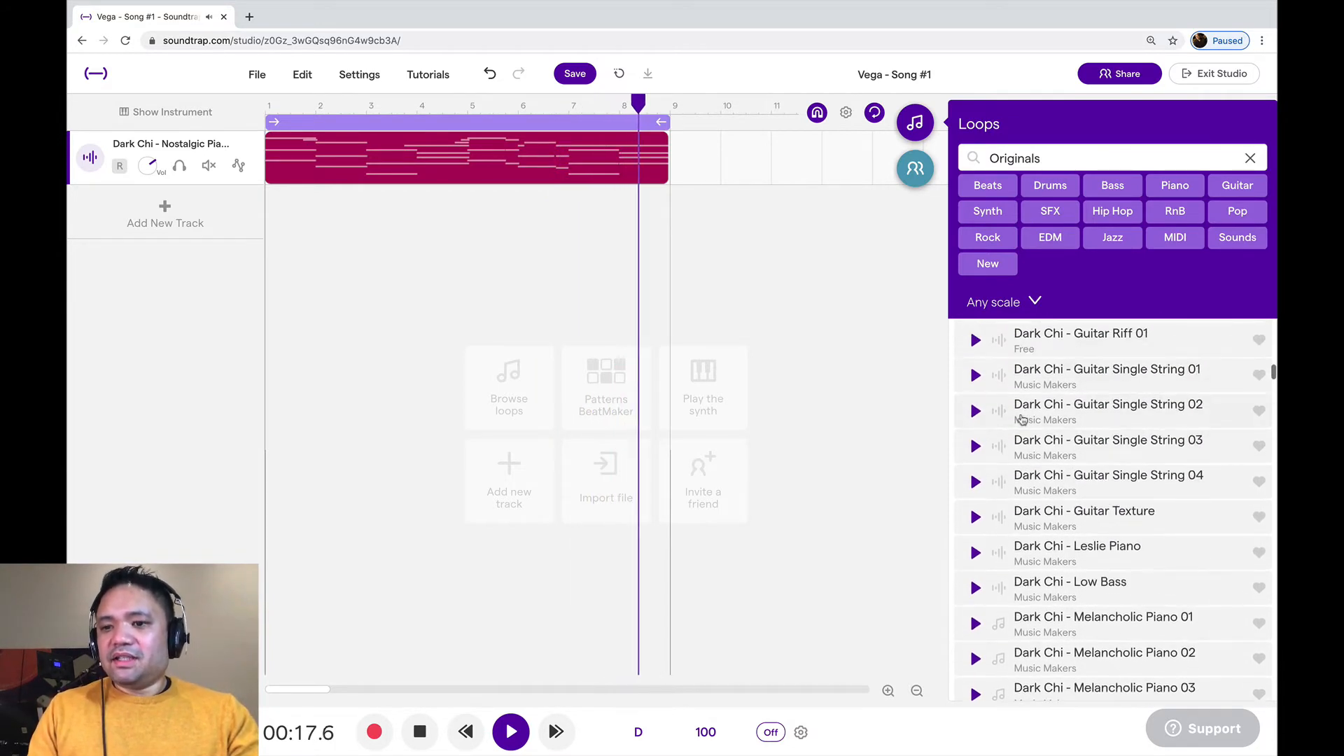
pyautogui.scroll(8, 1022, 419)
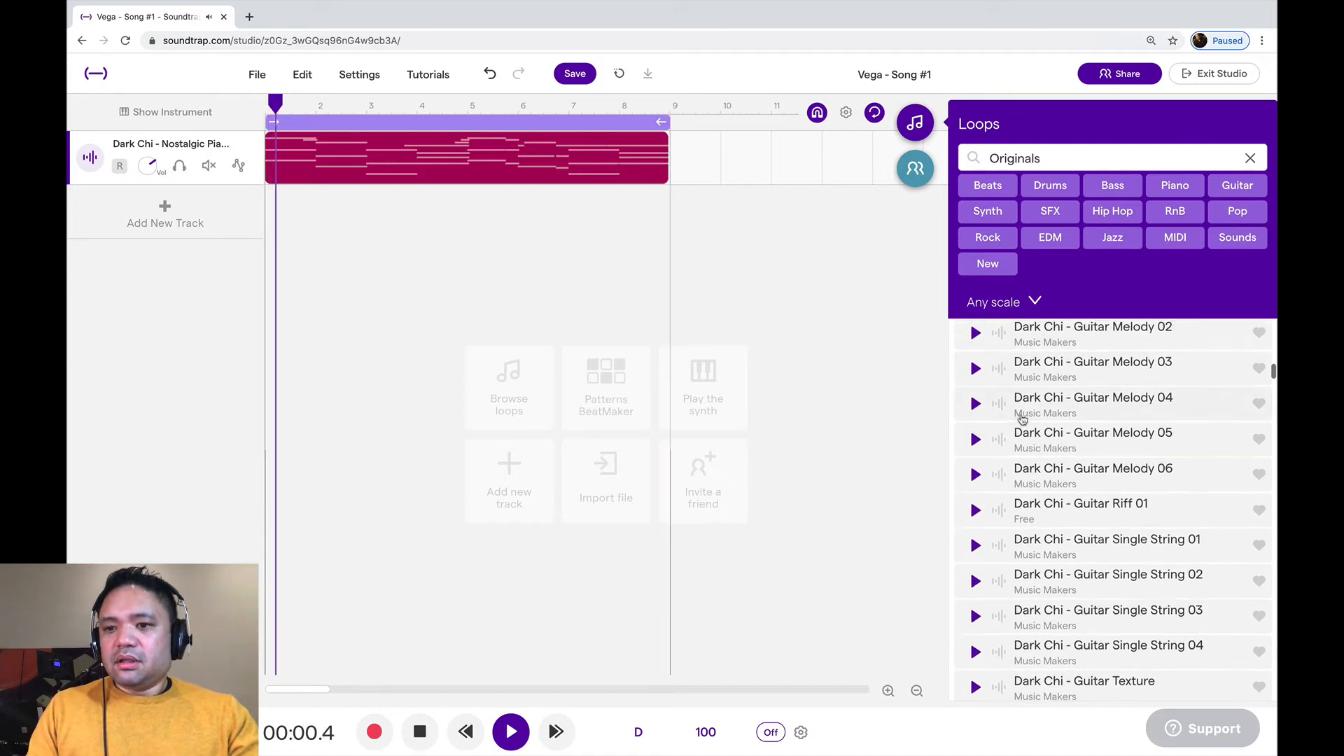
pyautogui.scroll(9, 1022, 418)
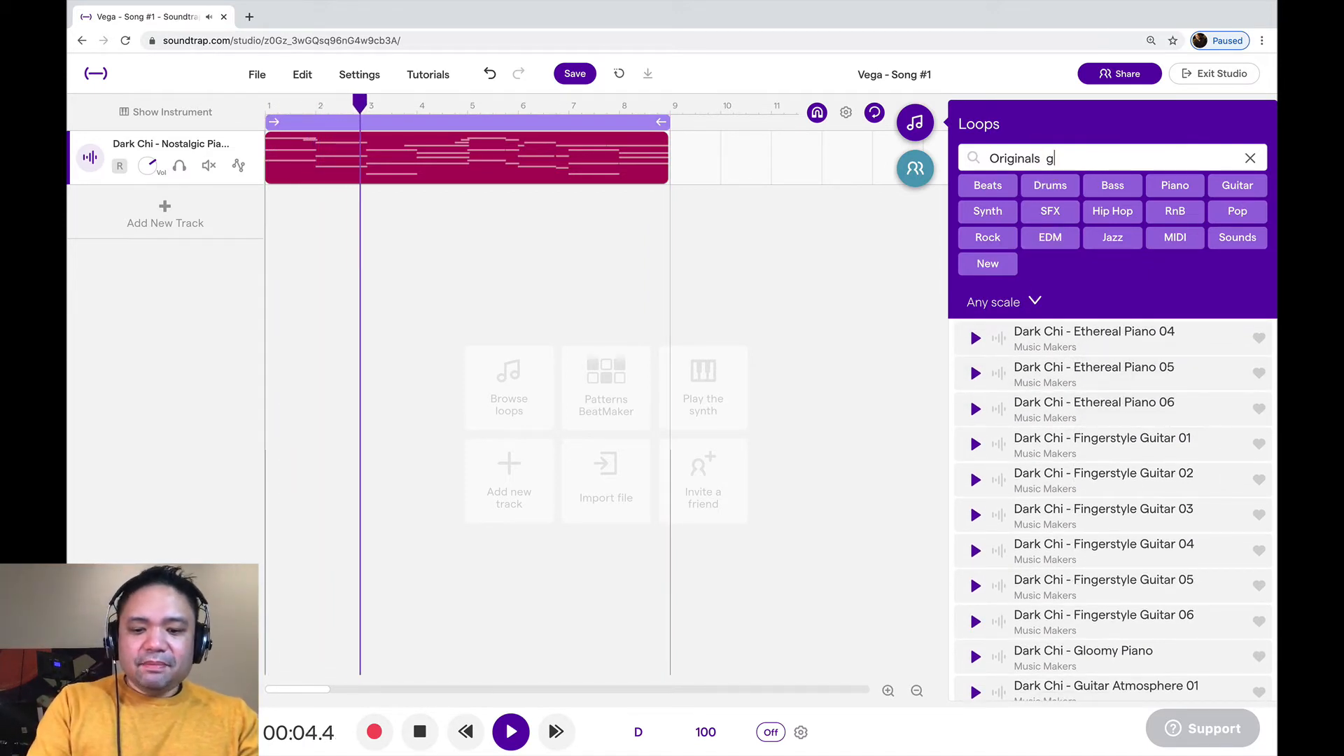
pyautogui.write('itar')
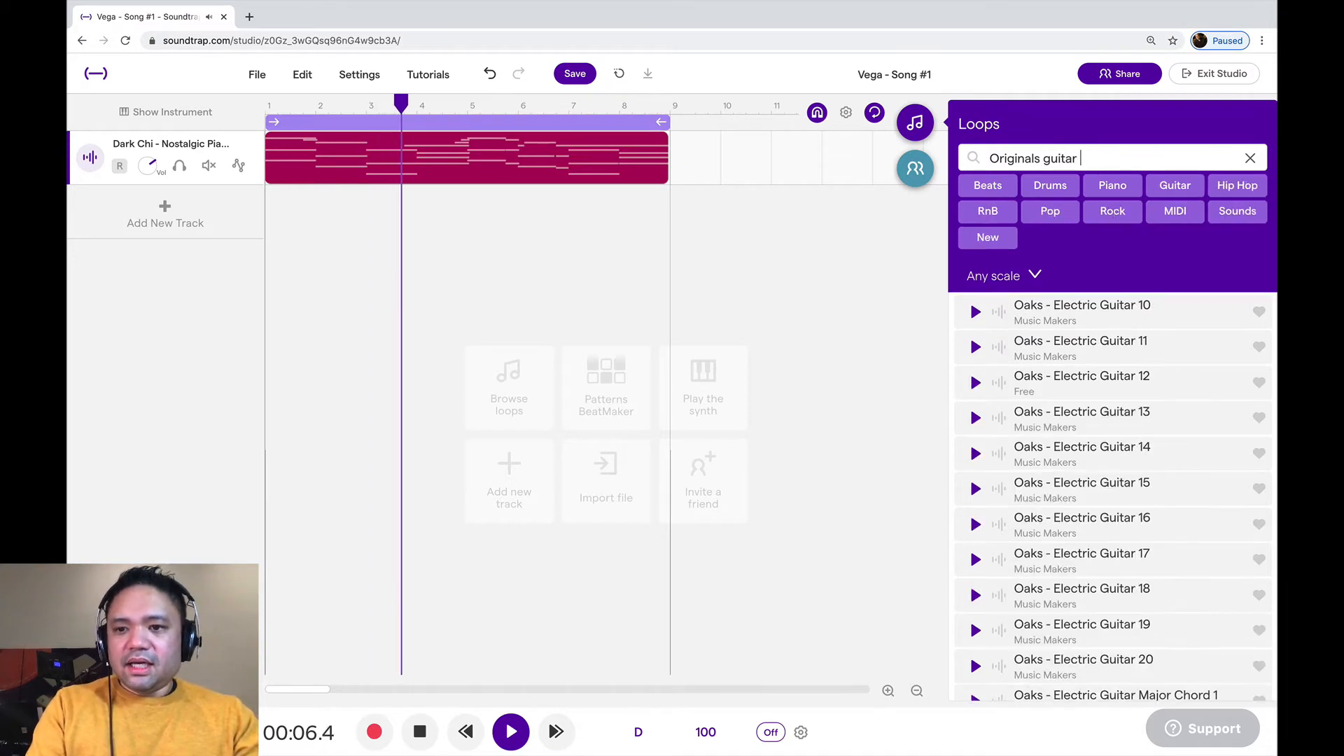
pyautogui.write(' dark chi')
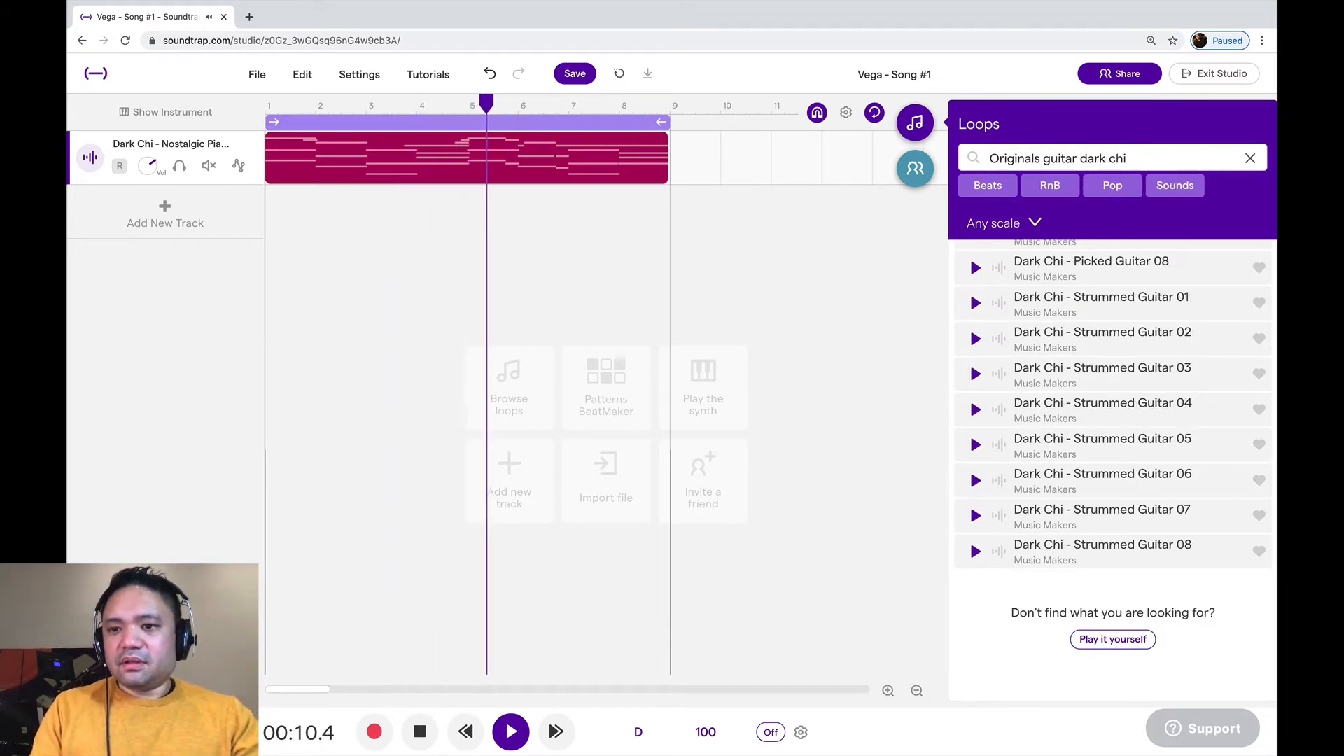
# Preview the Dark Chi loops Muted Picked Guitar 01, Guitar Texture and Muted Picked Guitar 03
pyautogui.scroll(5, 1072, 332)
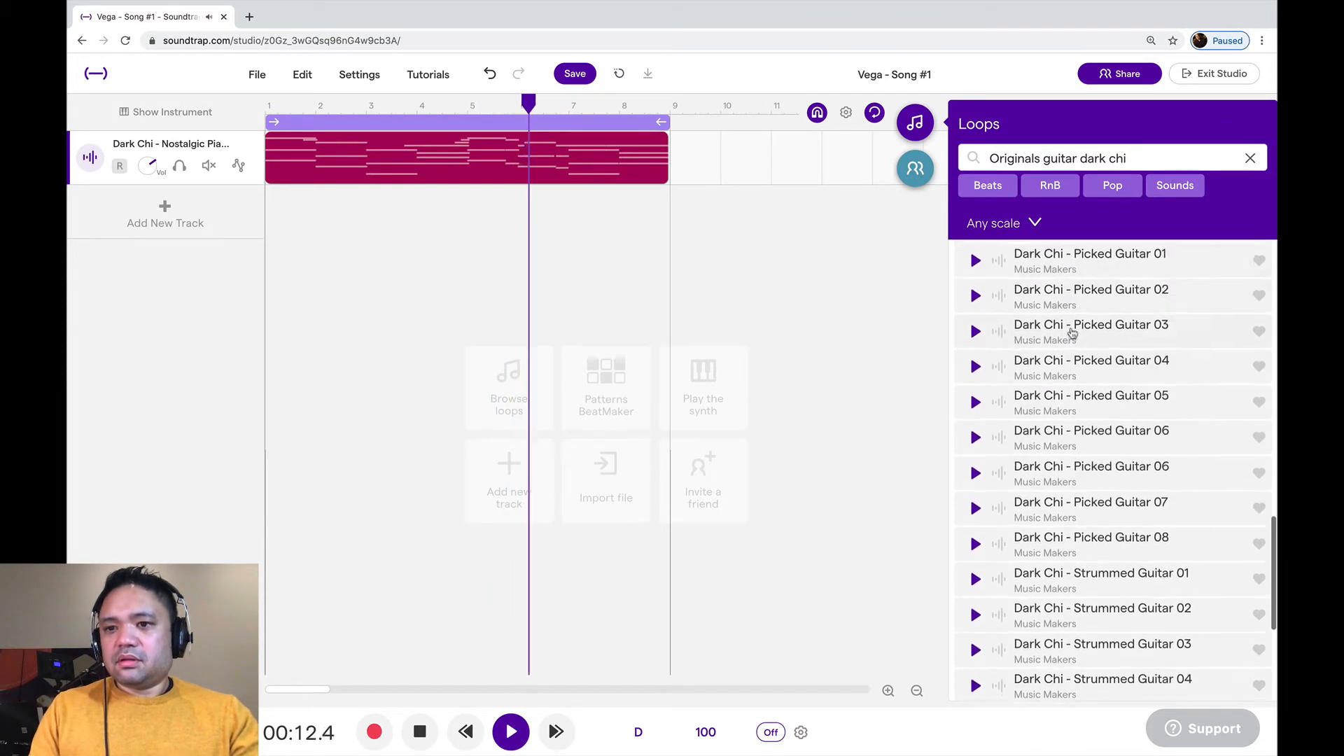
pyautogui.scroll(2, 1057, 325)
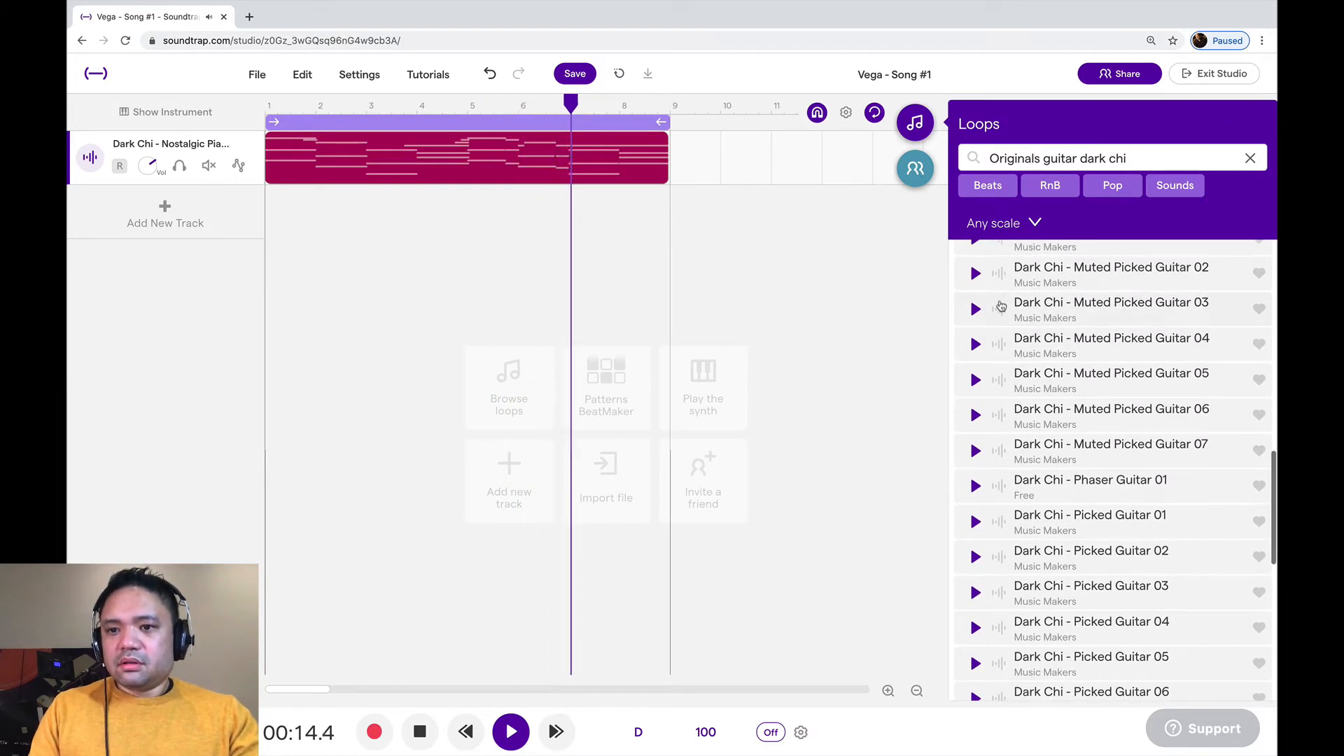
pyautogui.click(975, 296)
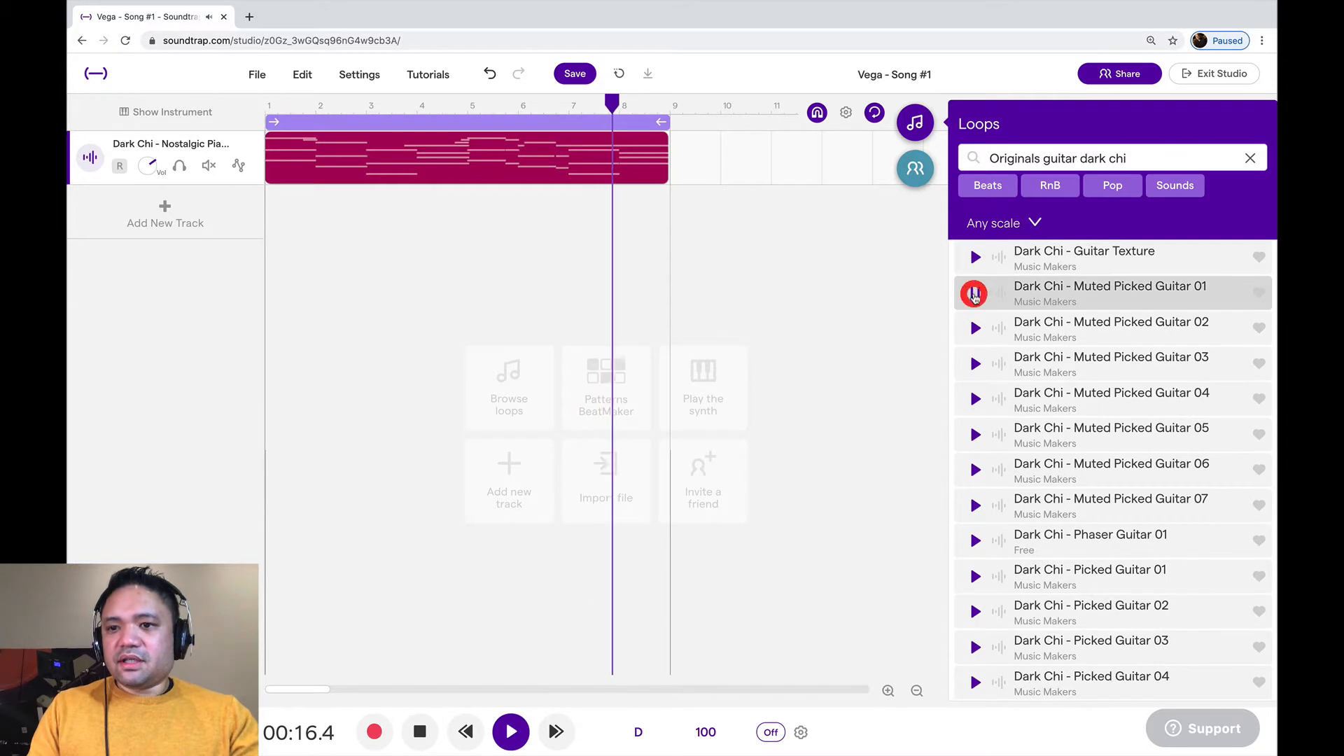
pyautogui.click(976, 259)
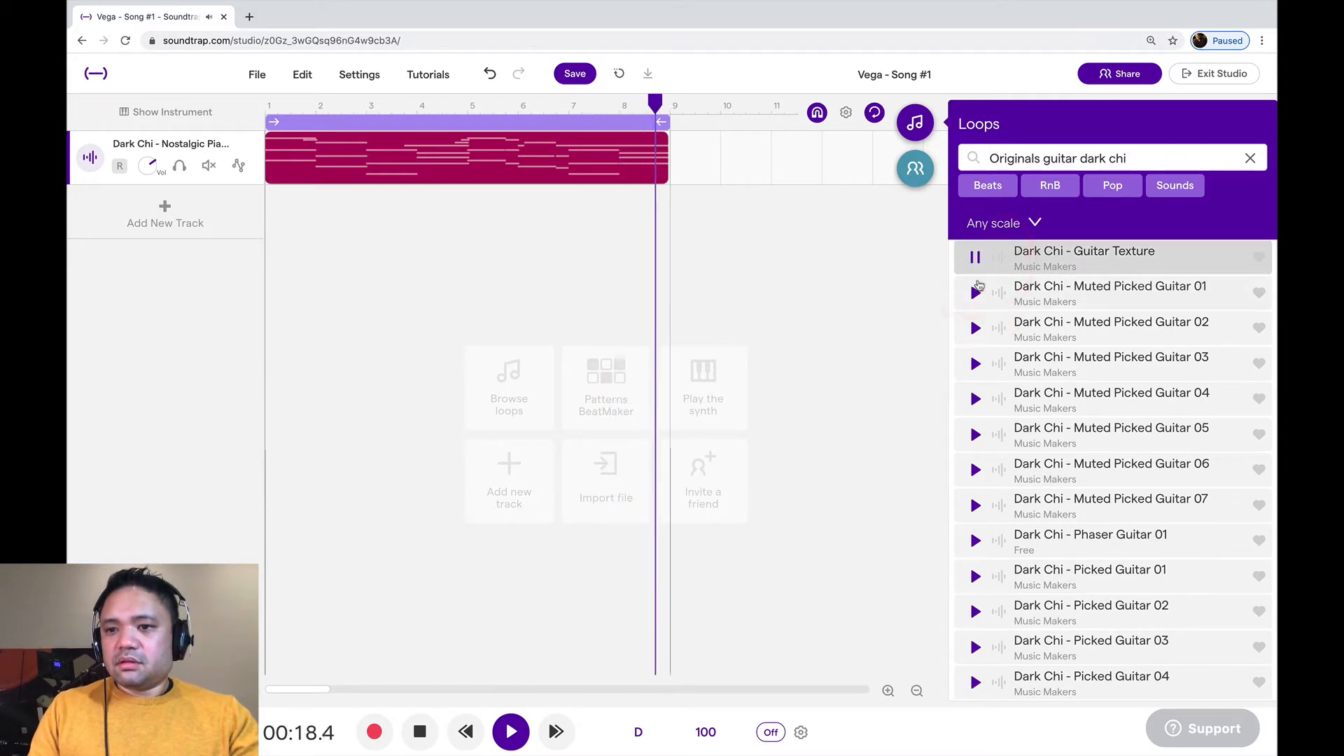
pyautogui.scroll(-1, 976, 294)
pyautogui.click(976, 324)
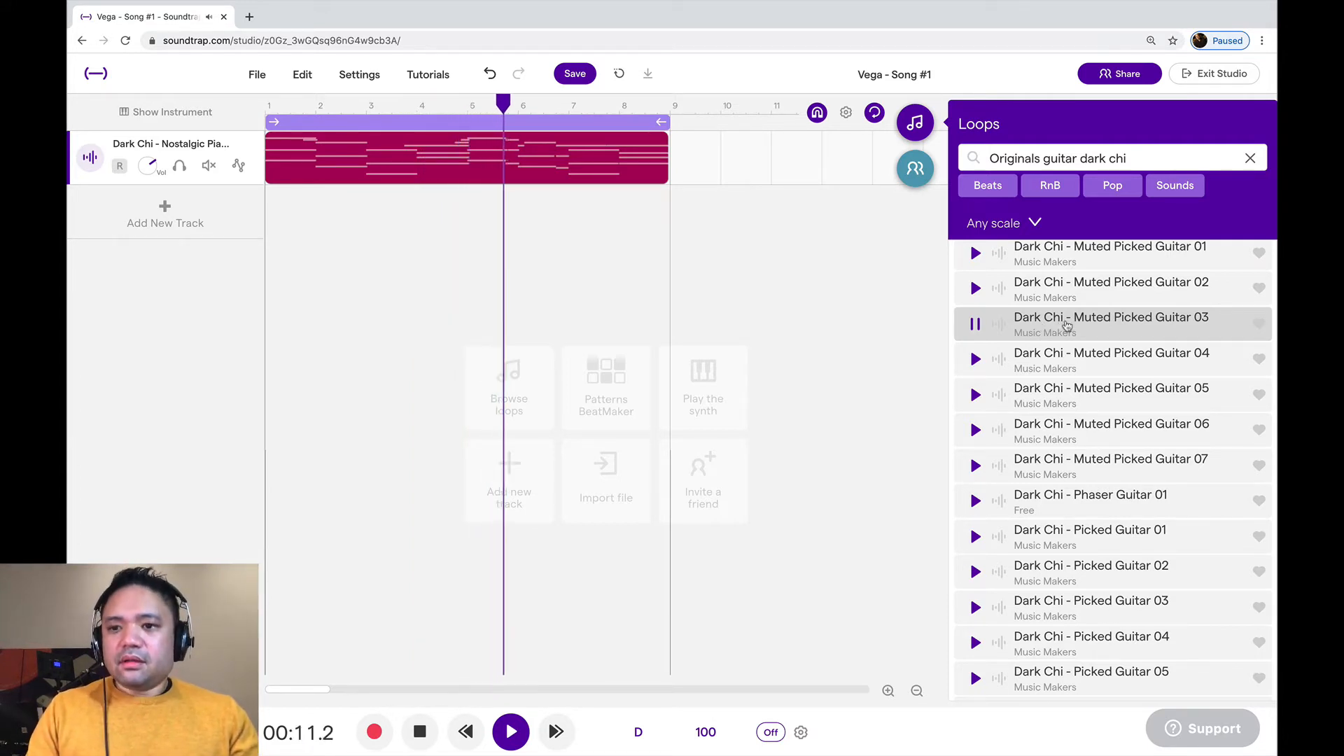
pyautogui.click(1067, 326)
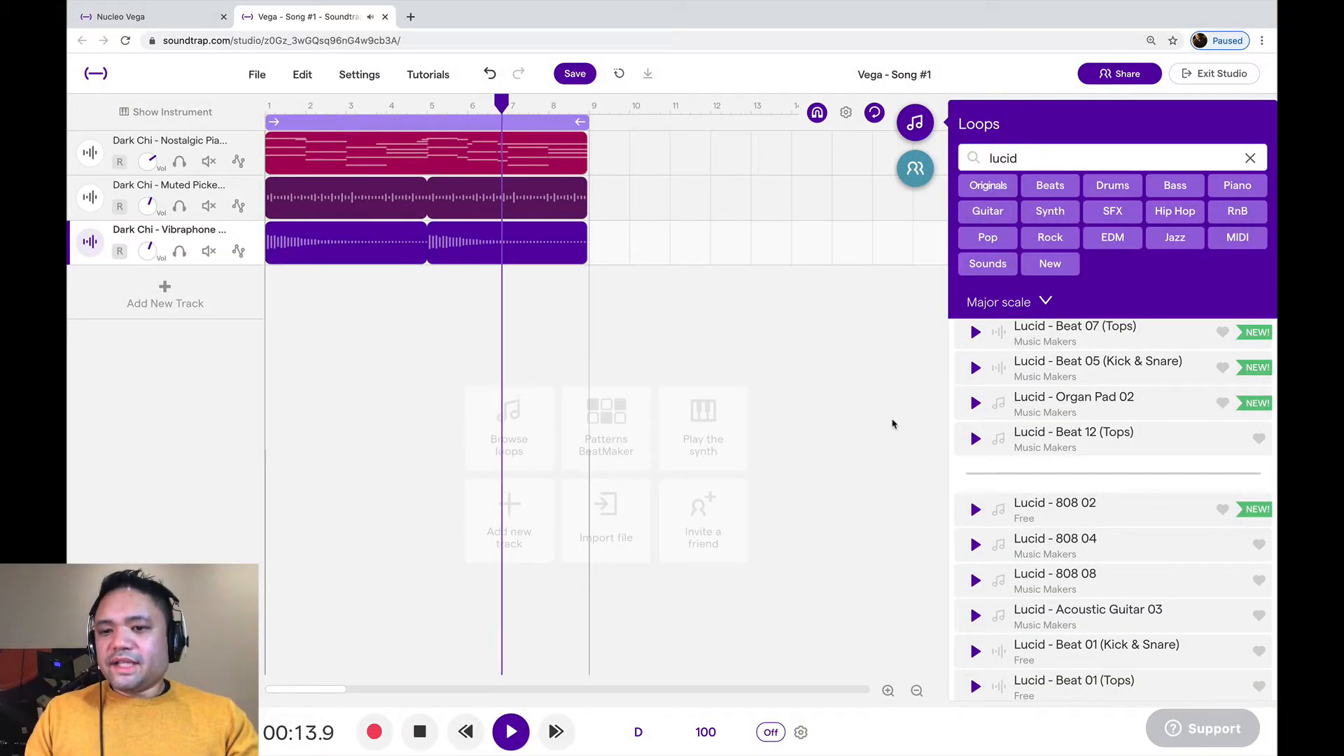
# Search the loop library for "lucid beat" and preview the Lucid - Beat 11 (Kick & Snare) loop marked as new
pyautogui.click(1060, 158)
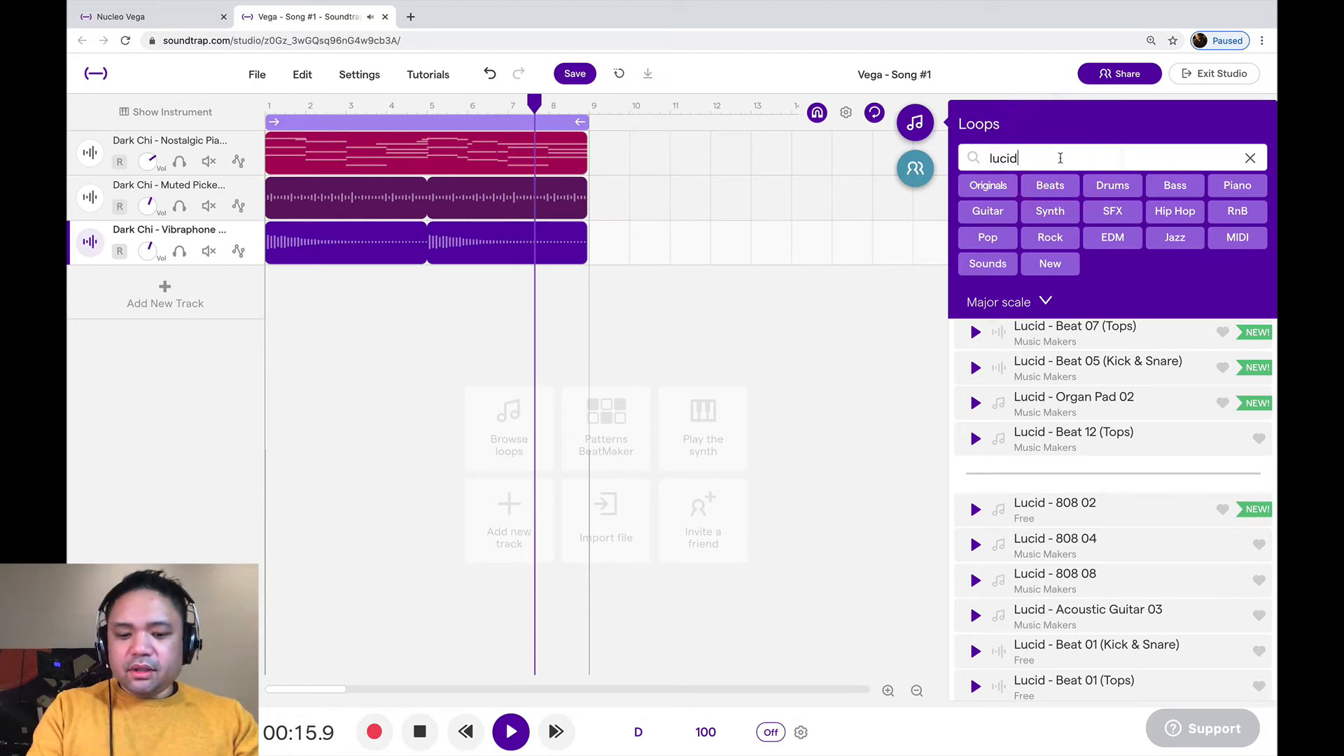
pyautogui.write('beat')
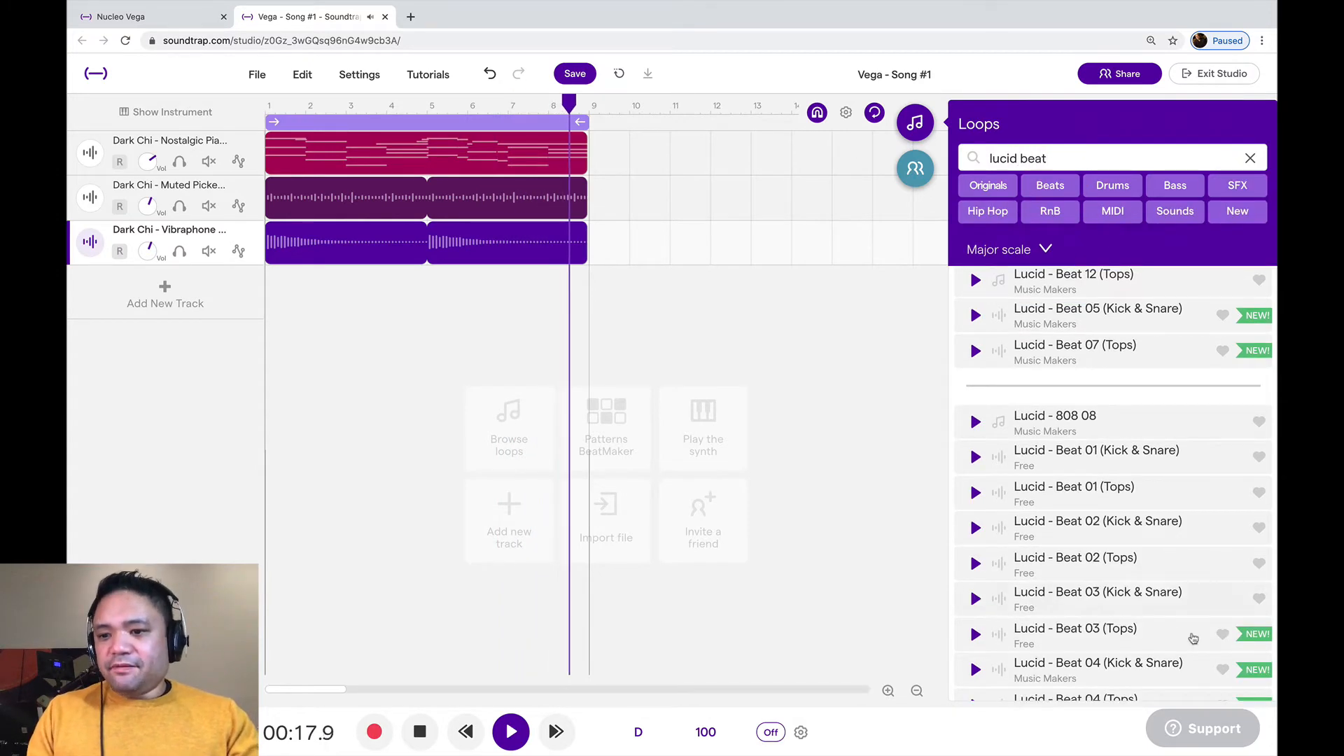
pyautogui.scroll(-5, 1193, 638)
pyautogui.scroll(-5, 1194, 638)
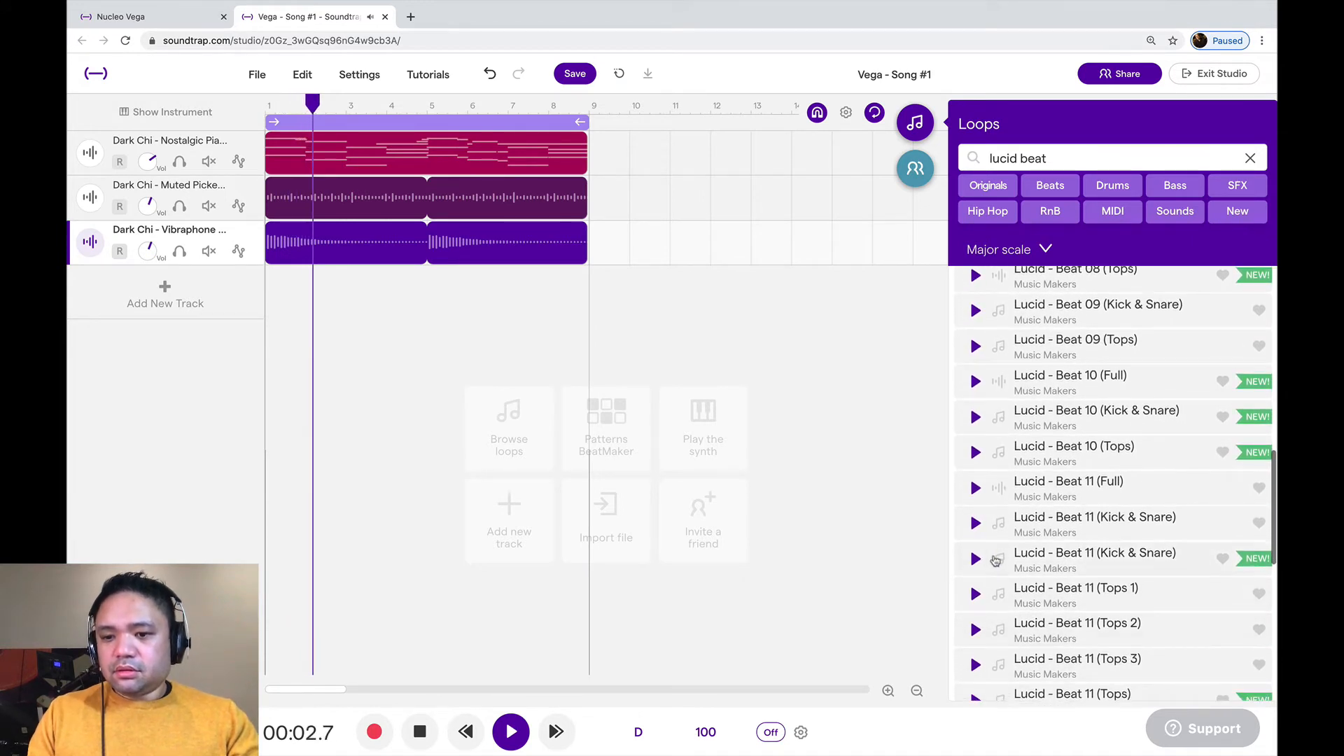
pyautogui.click(1013, 565)
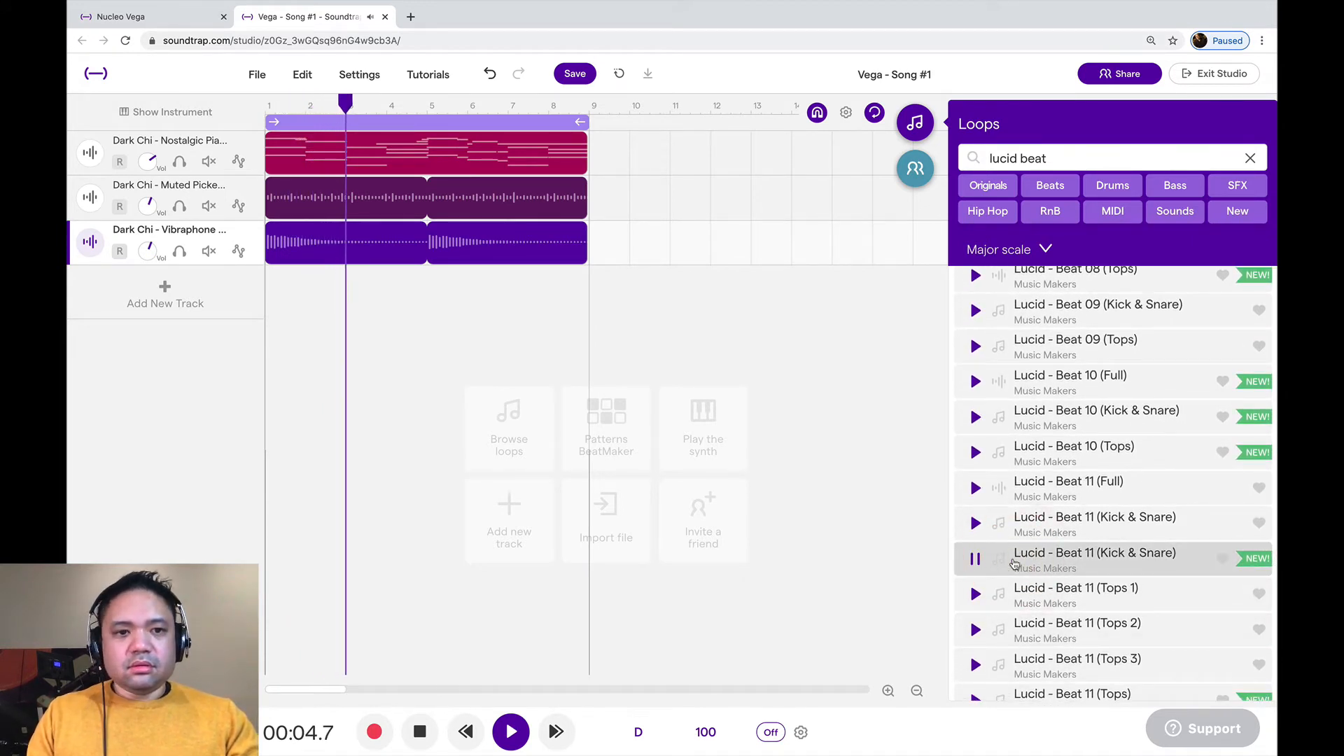
pyautogui.click(1015, 564)
pyautogui.scroll(-3, 1030, 565)
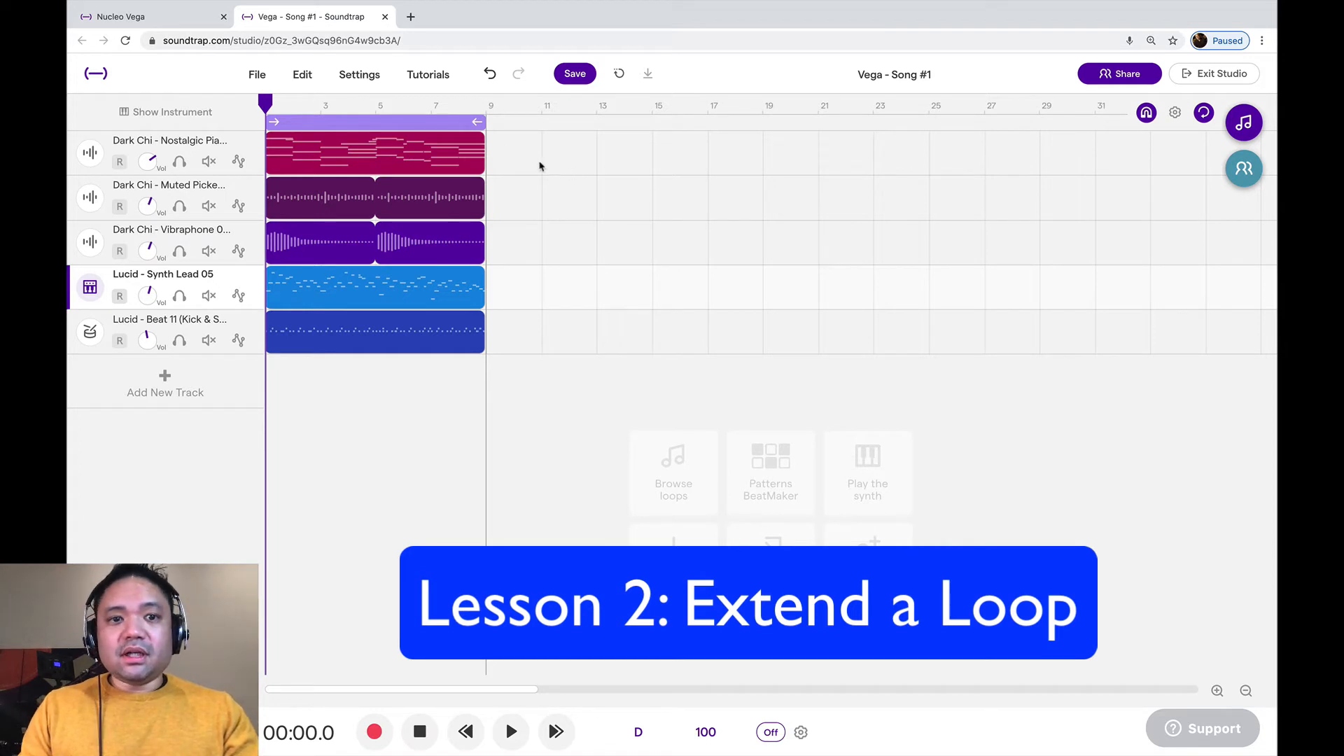
# Turn off the cycle range, stop playback, and extend the Dark Chi Nostalgic Piano loop to bar 97
pyautogui.click(461, 123)
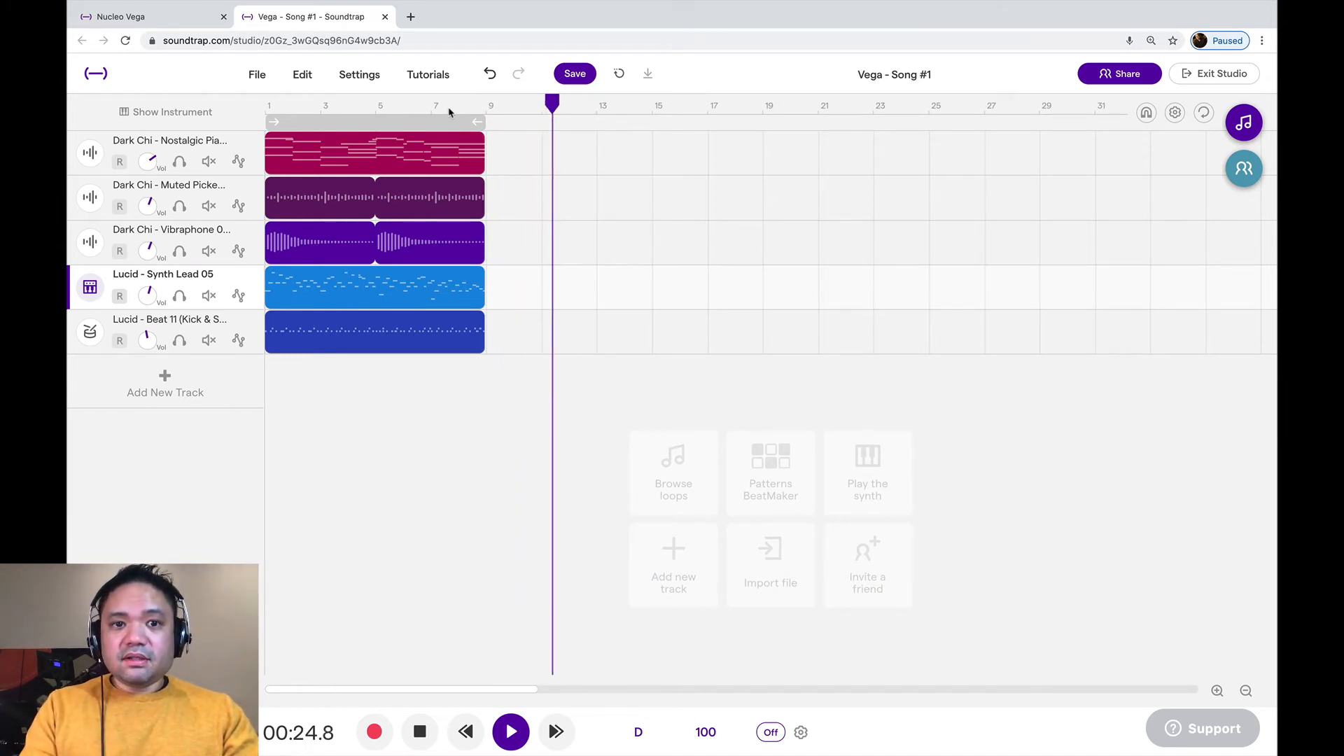
pyautogui.press('space')
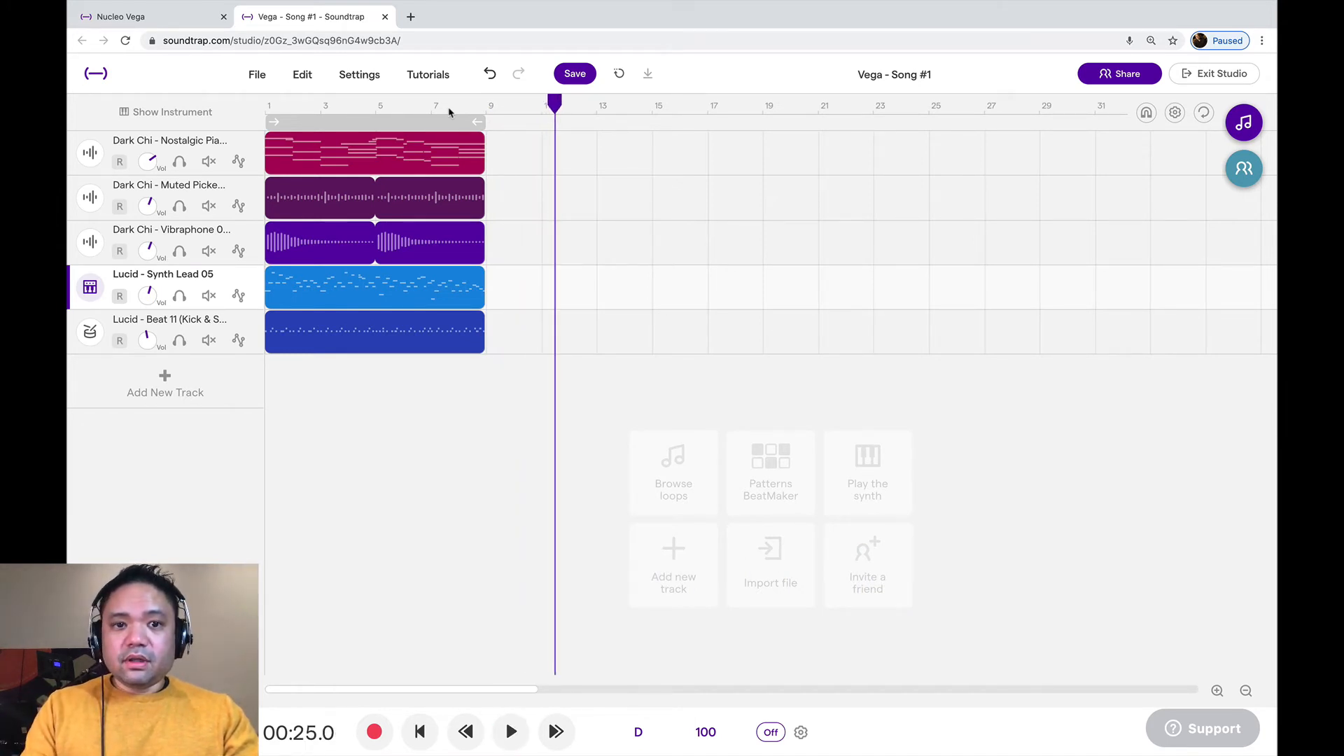
pyautogui.click(1246, 692)
pyautogui.click(1246, 692)
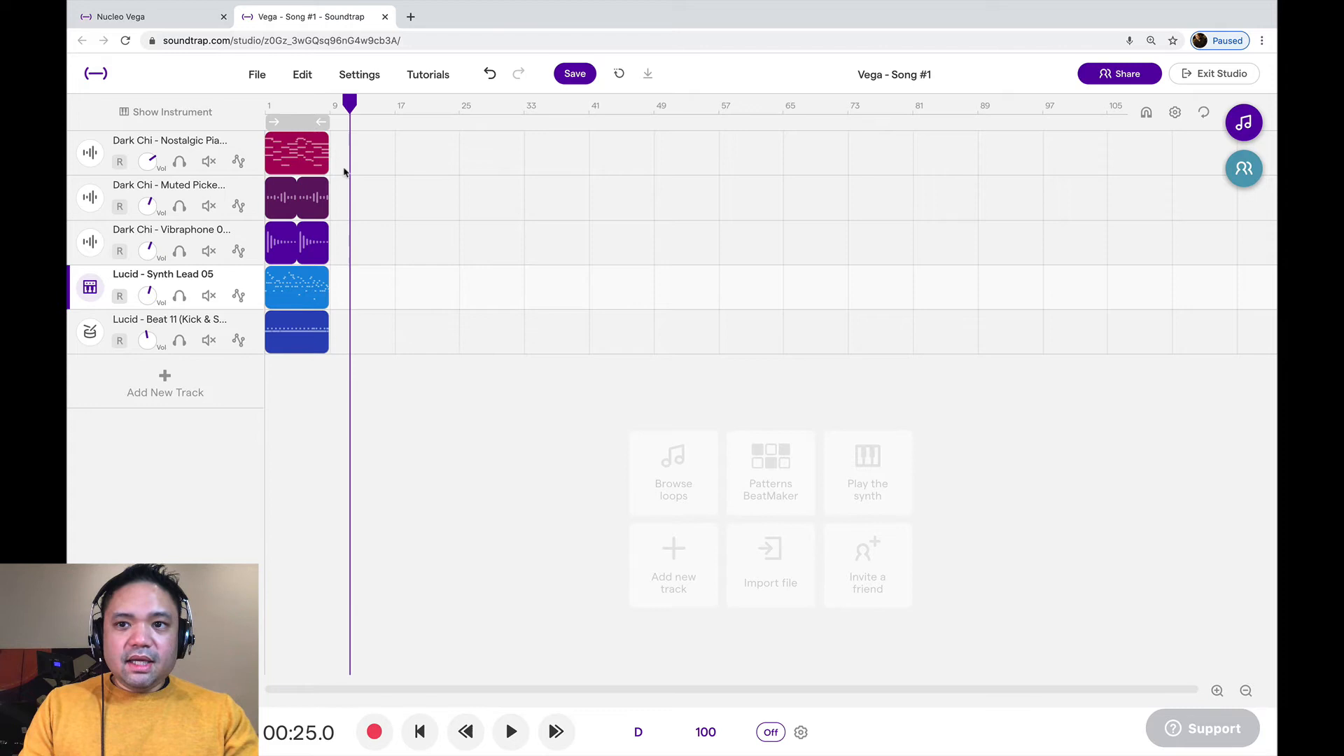
pyautogui.moveTo(321, 139)
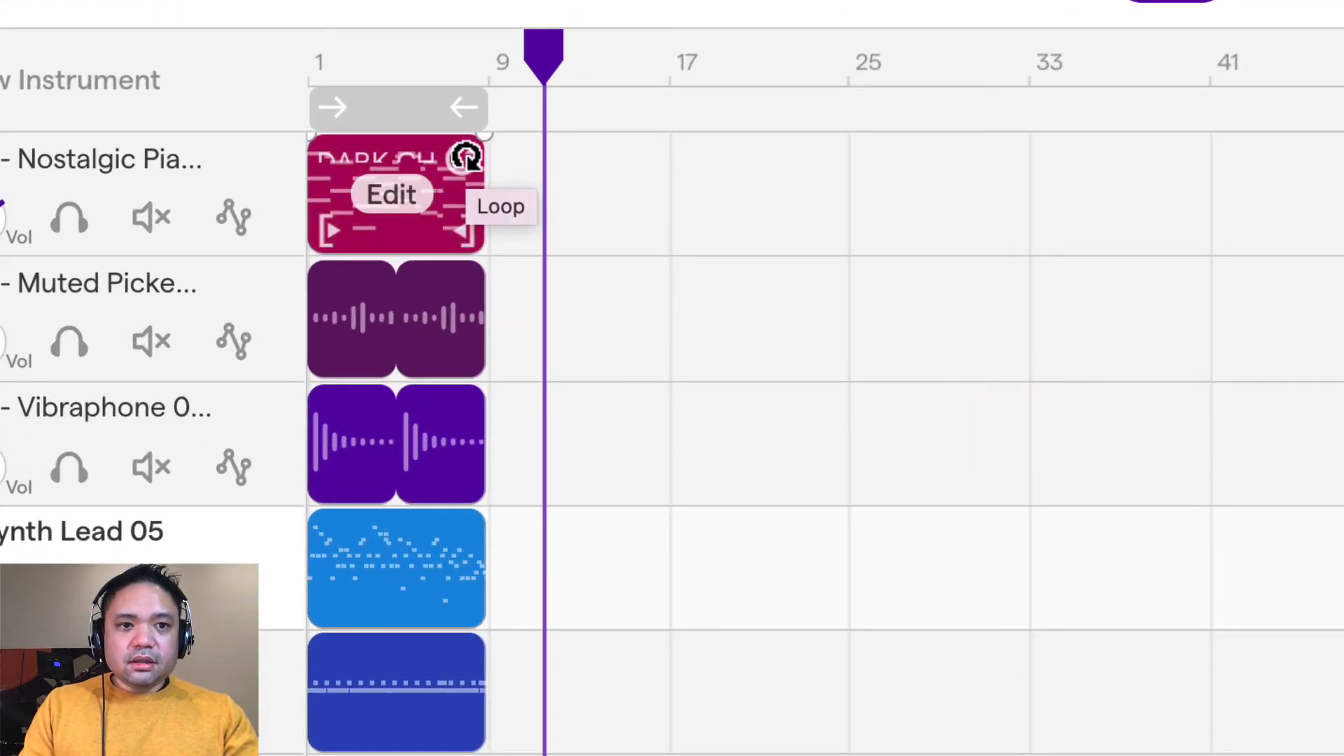
pyautogui.moveTo(465, 156); pyautogui.dragTo(1343, 269)
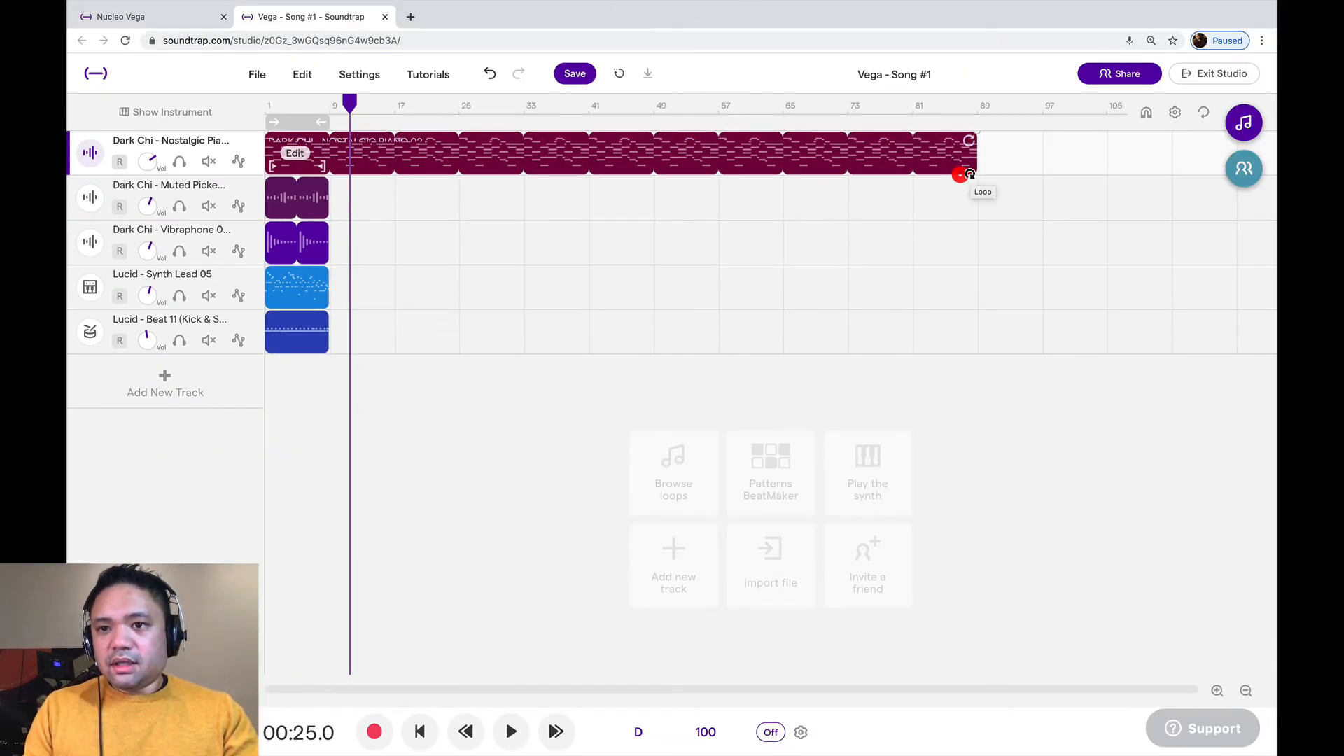
pyautogui.moveTo(971, 173); pyautogui.dragTo(1042, 140)
# Turn on snapping and extend the Muted Picked Guitar, Vibraphone and Synth Lead 05 loops to bar 97
pyautogui.click(1146, 114)
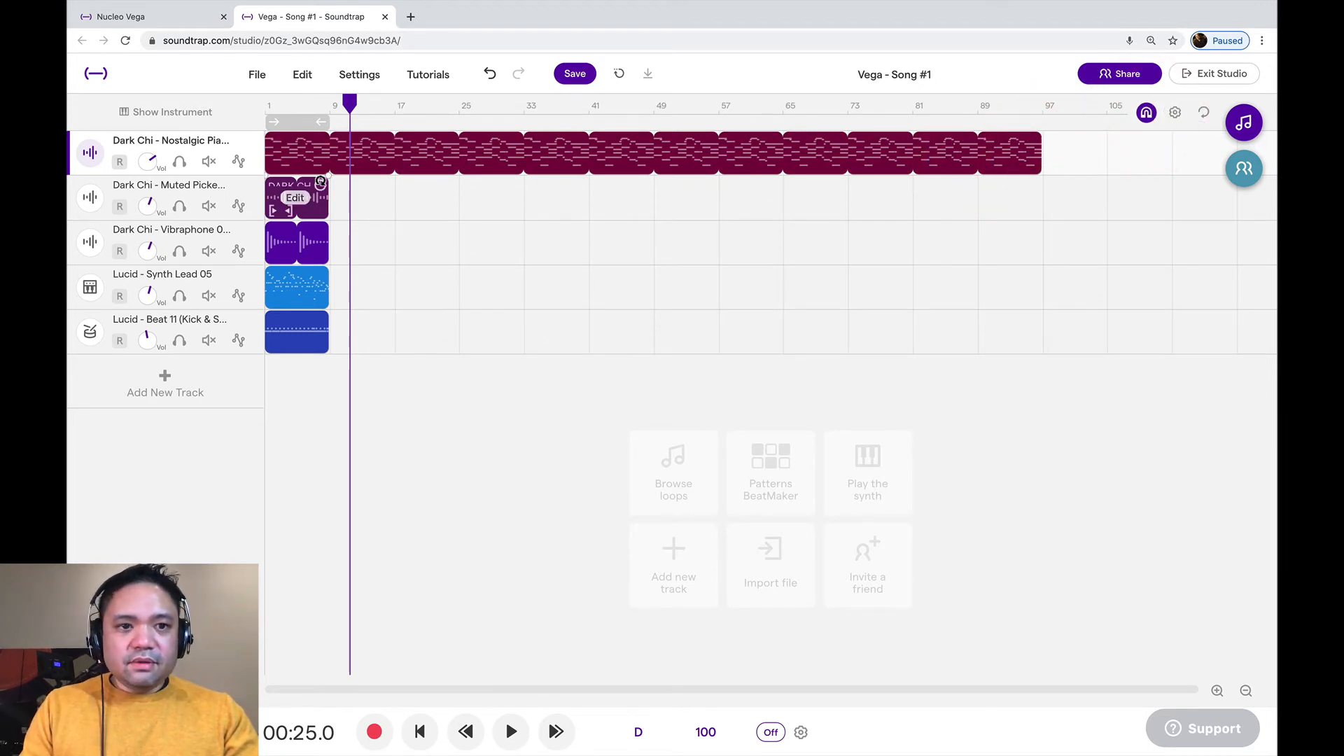
pyautogui.moveTo(320, 182); pyautogui.dragTo(782, 184)
pyautogui.moveTo(965, 185); pyautogui.dragTo(1020, 188)
pyautogui.moveTo(324, 231); pyautogui.dragTo(1026, 255)
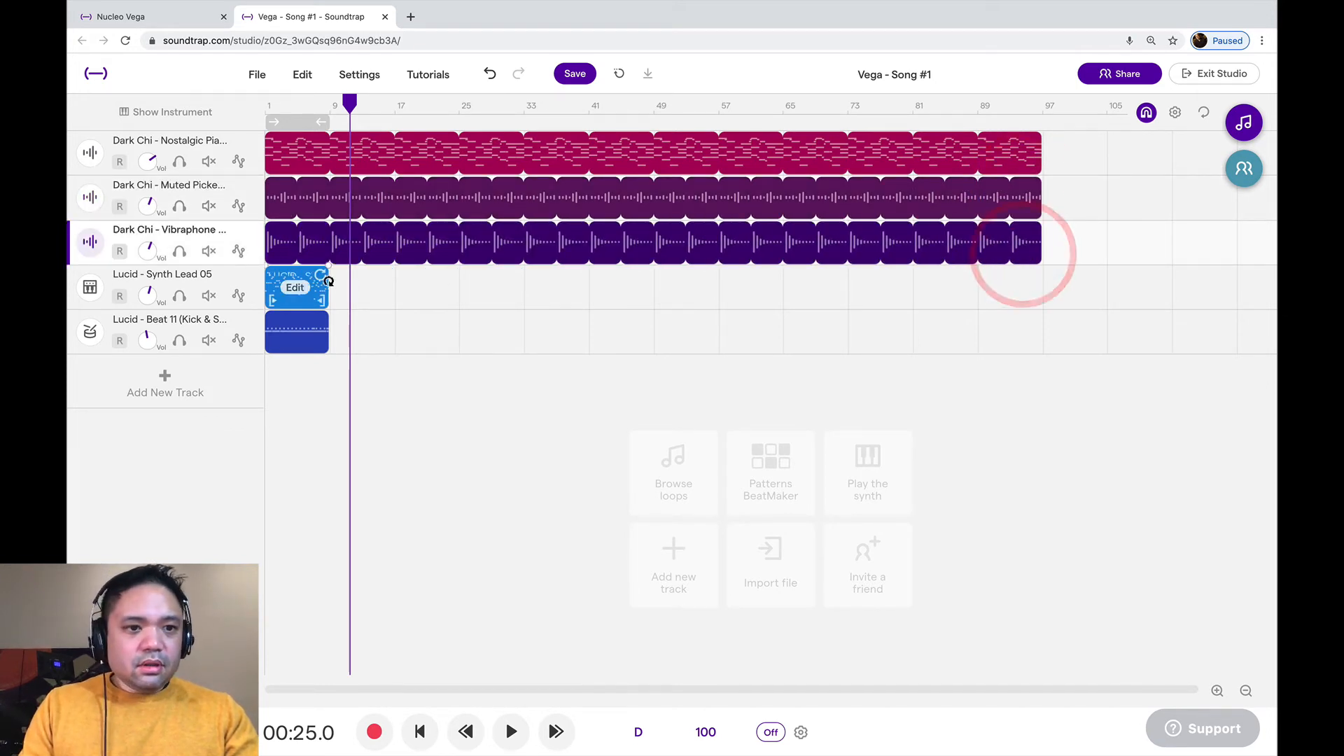
pyautogui.moveTo(325, 274); pyautogui.dragTo(1033, 270)
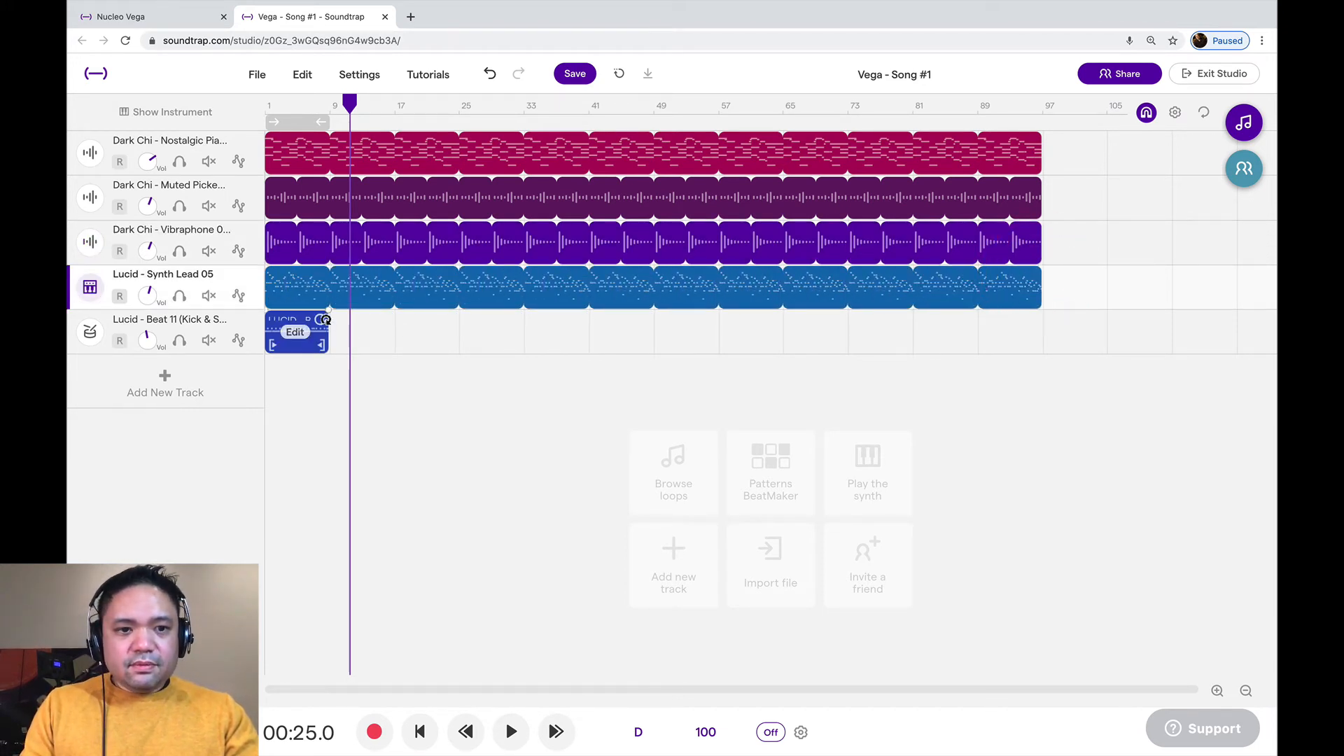
# Extend the Lucid - Beat 11 (Kick & Snare) loop to bar 33 and paste a copy of it at bar 65
pyautogui.moveTo(322, 319); pyautogui.dragTo(495, 337)
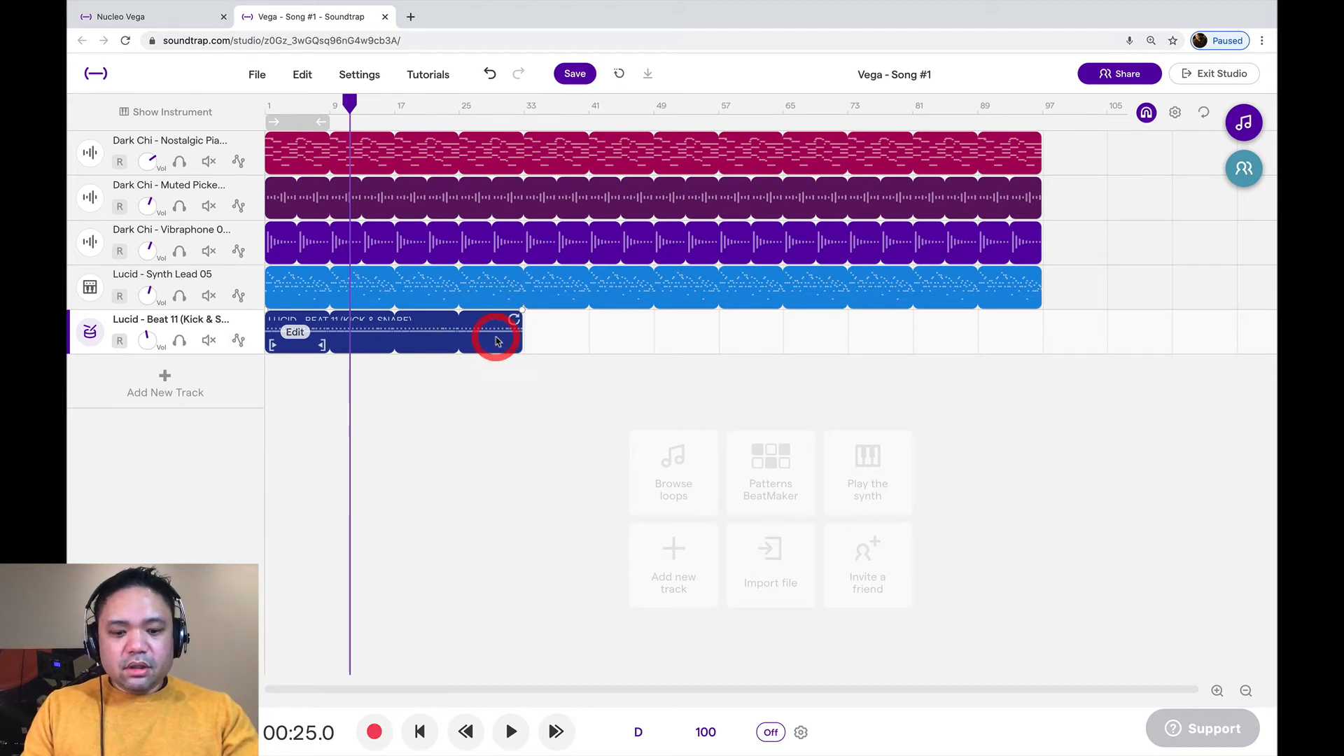
pyautogui.press('super')
pyautogui.press('super+c')
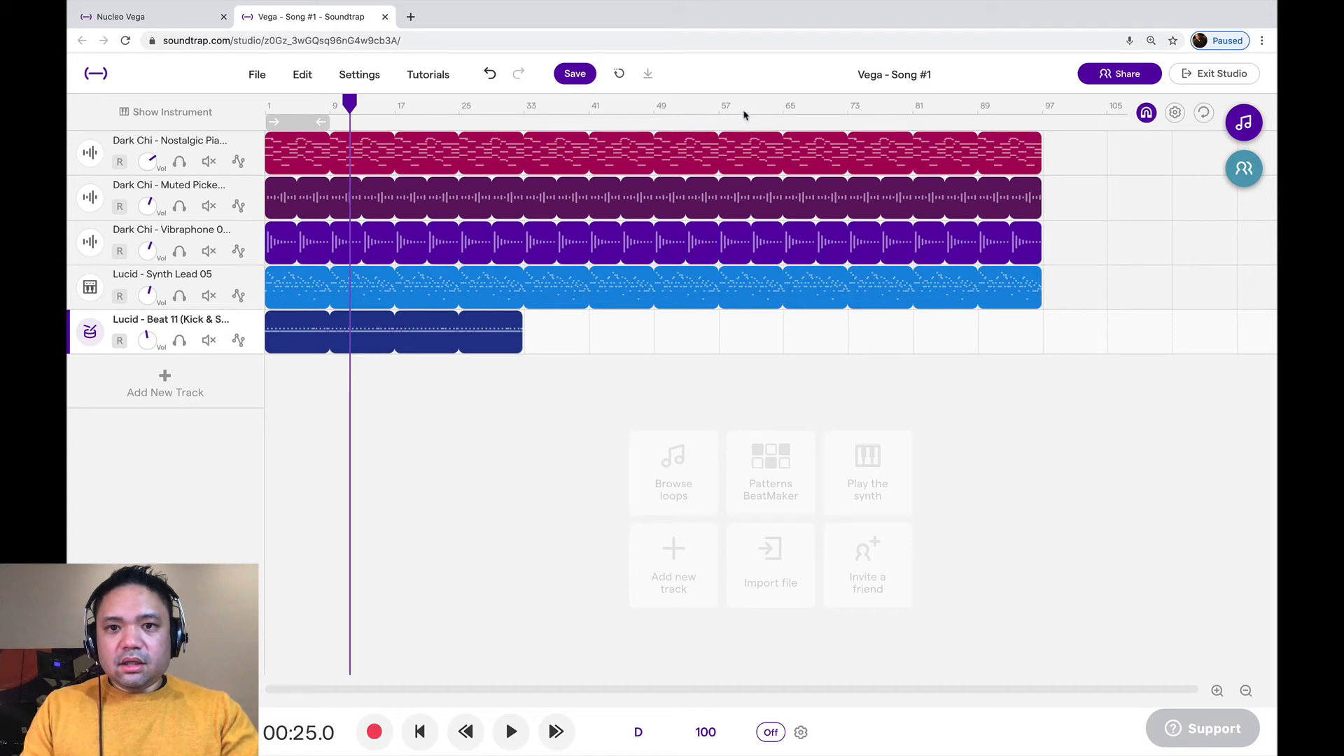
pyautogui.click(772, 112)
pyautogui.press('super')
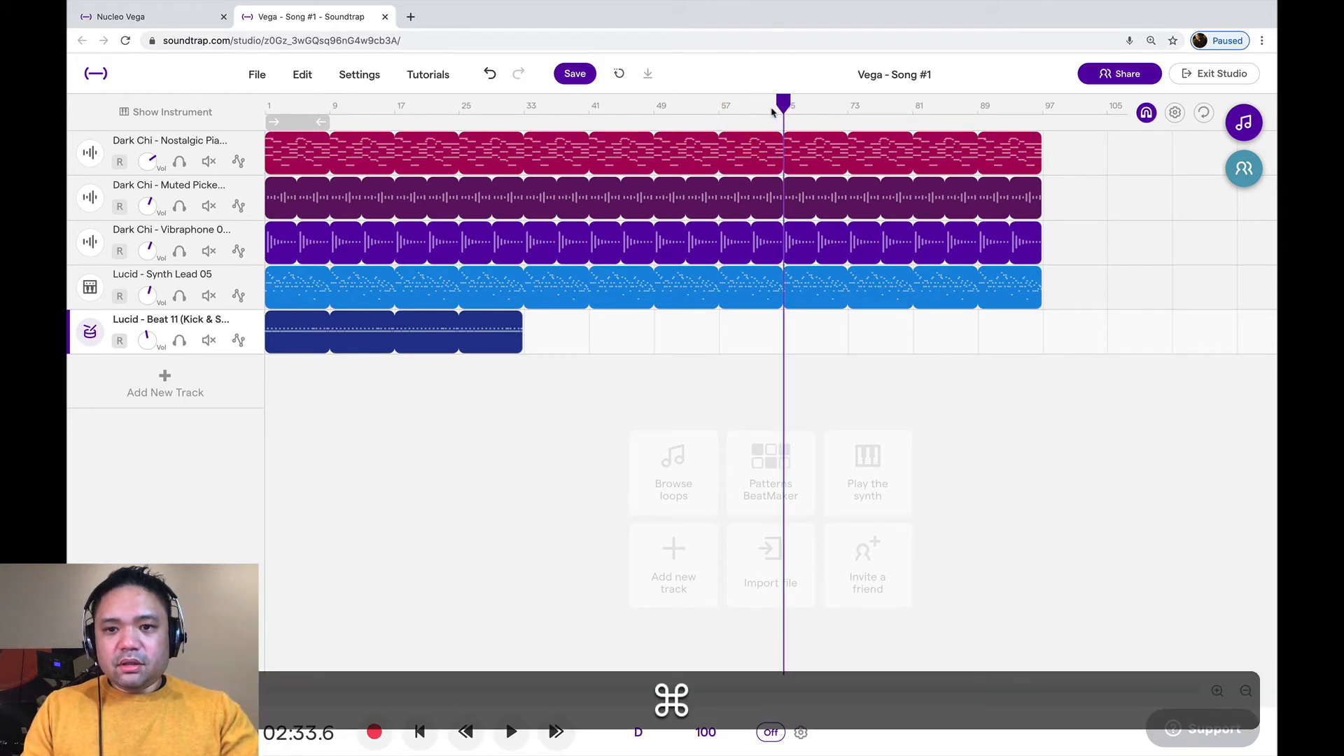
pyautogui.press('super+v')
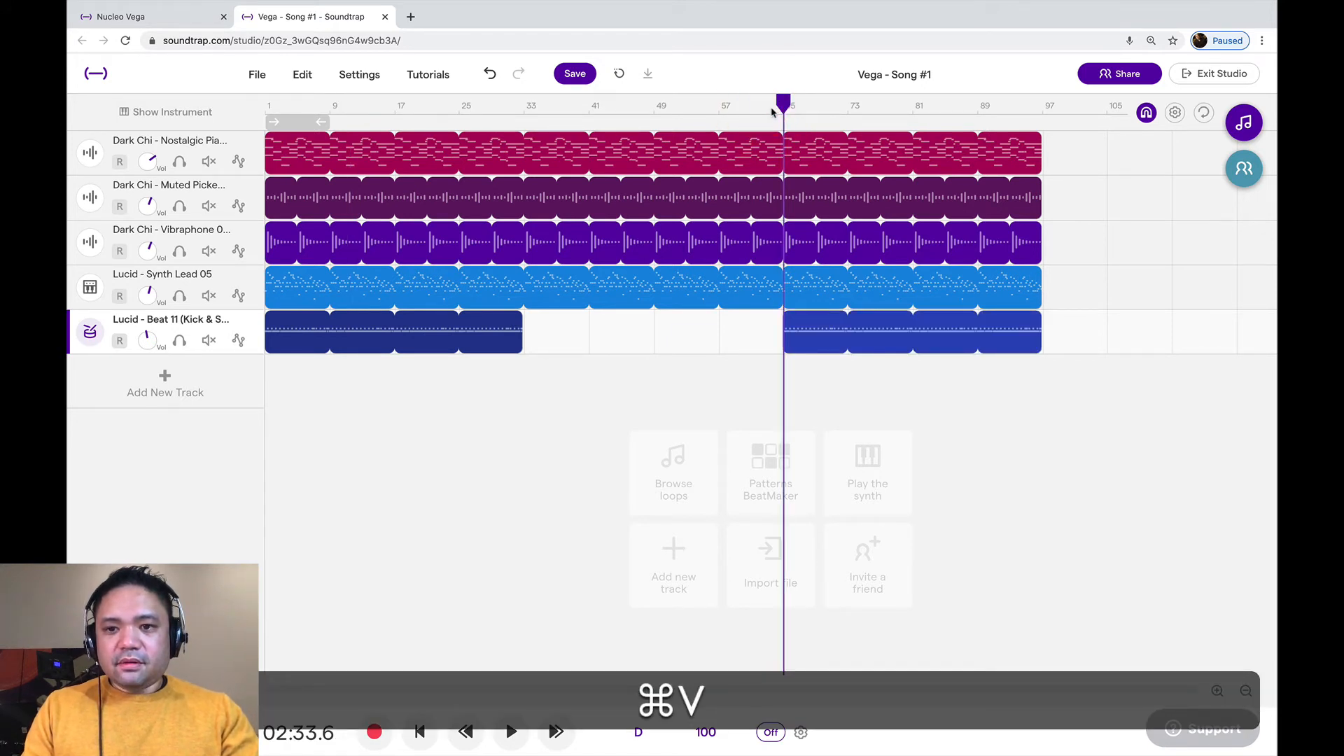
# Return the playhead to the start of the song, add a Voice & microphones track, and start recording a vocal on it
pyautogui.click(509, 107)
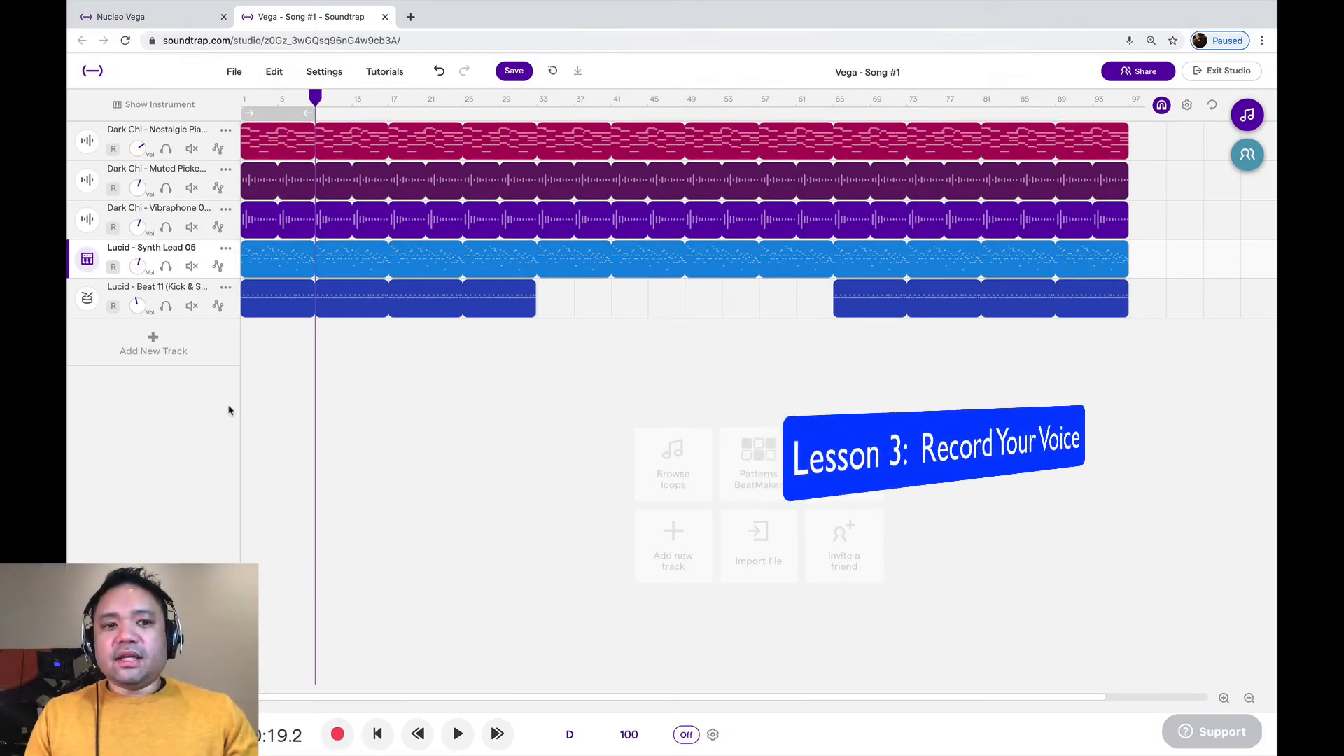
pyautogui.click(377, 734)
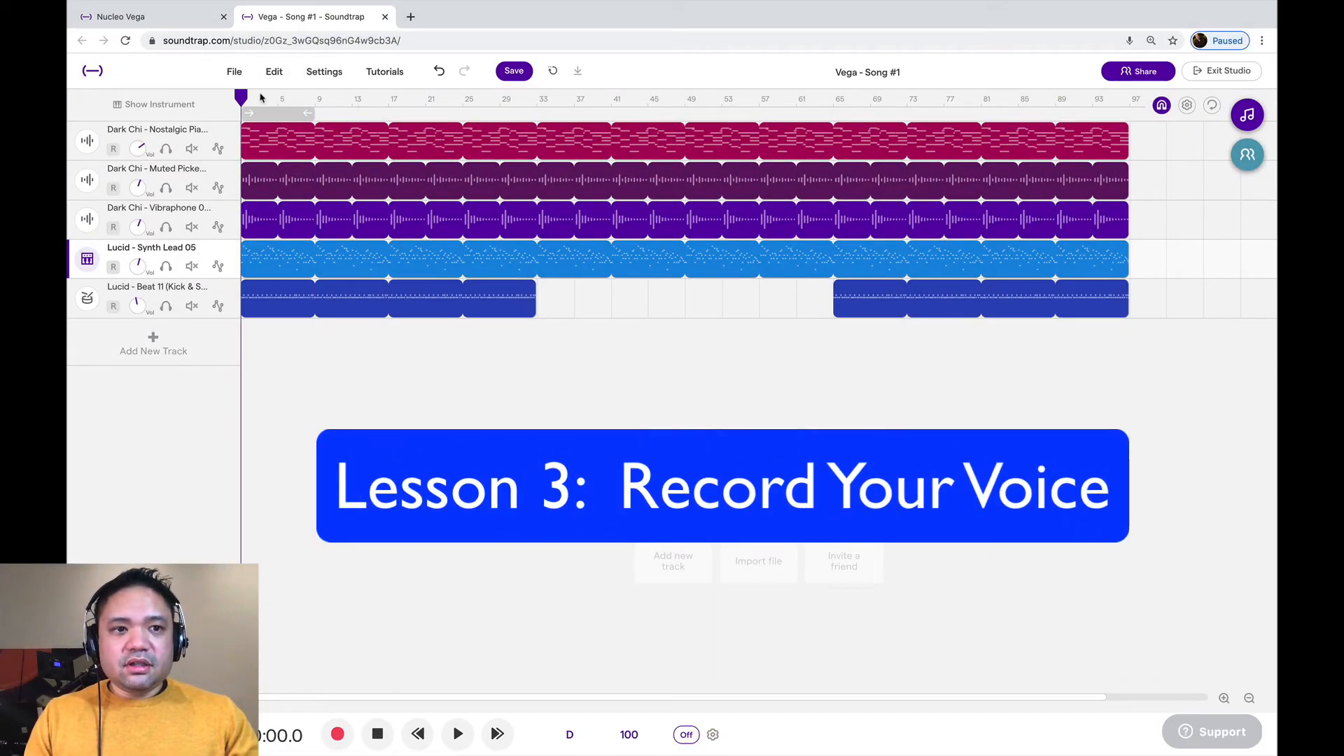
pyautogui.moveTo(242, 100)
pyautogui.mouseDown()
pyautogui.moveTo(270, 103)
pyautogui.moveTo(221, 103)
pyautogui.mouseUp()
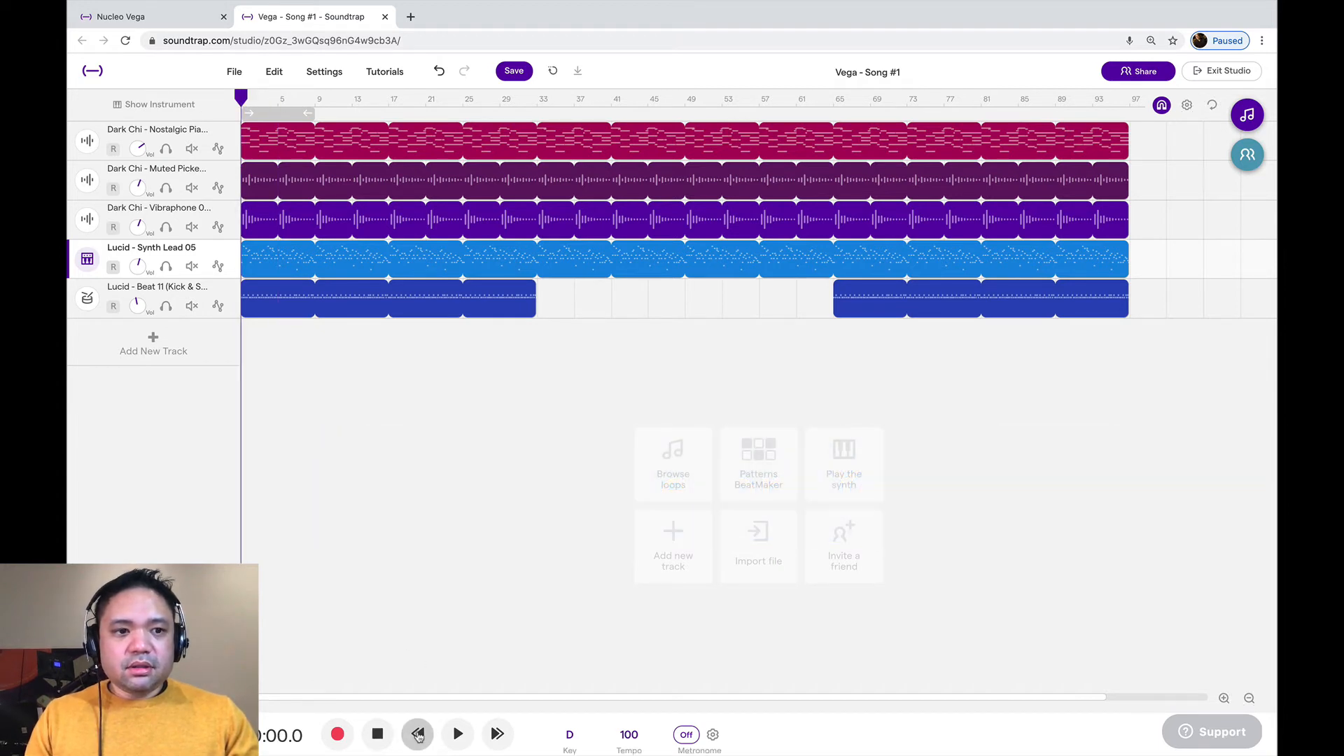
pyautogui.click(153, 343)
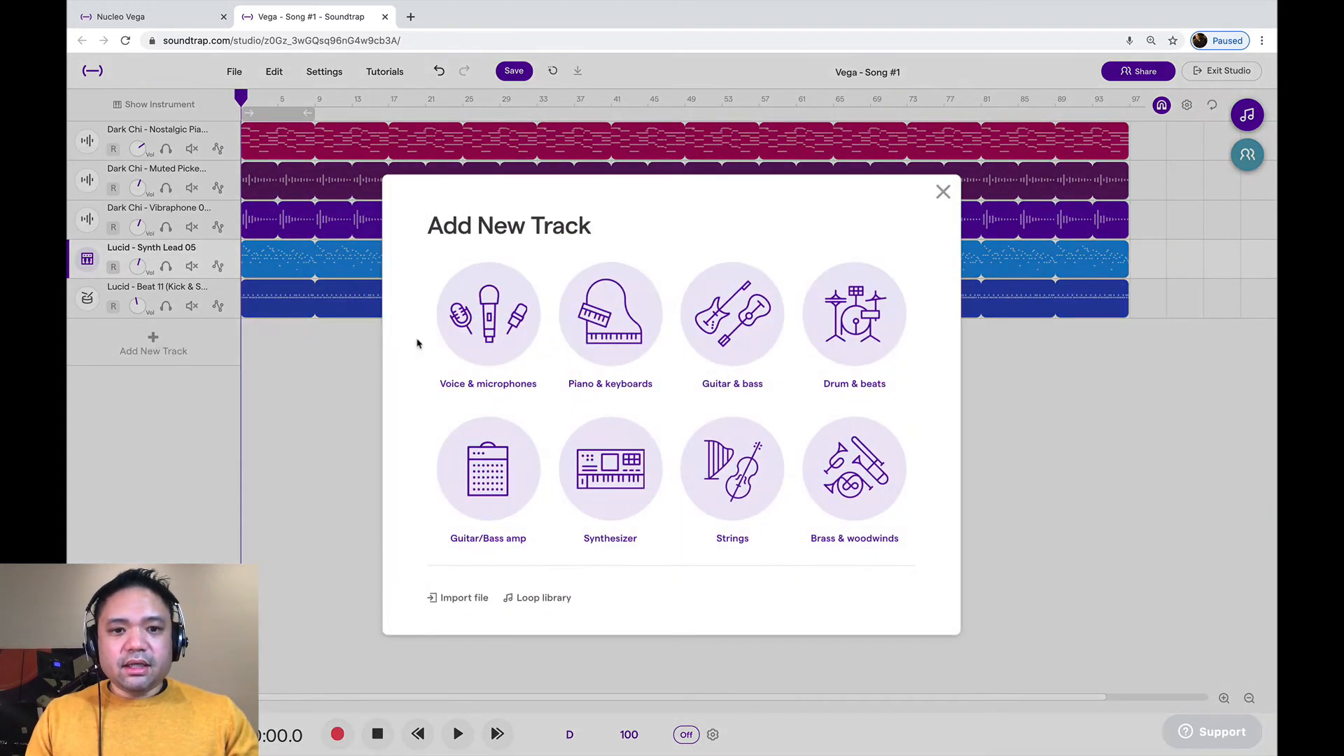
pyautogui.click(469, 340)
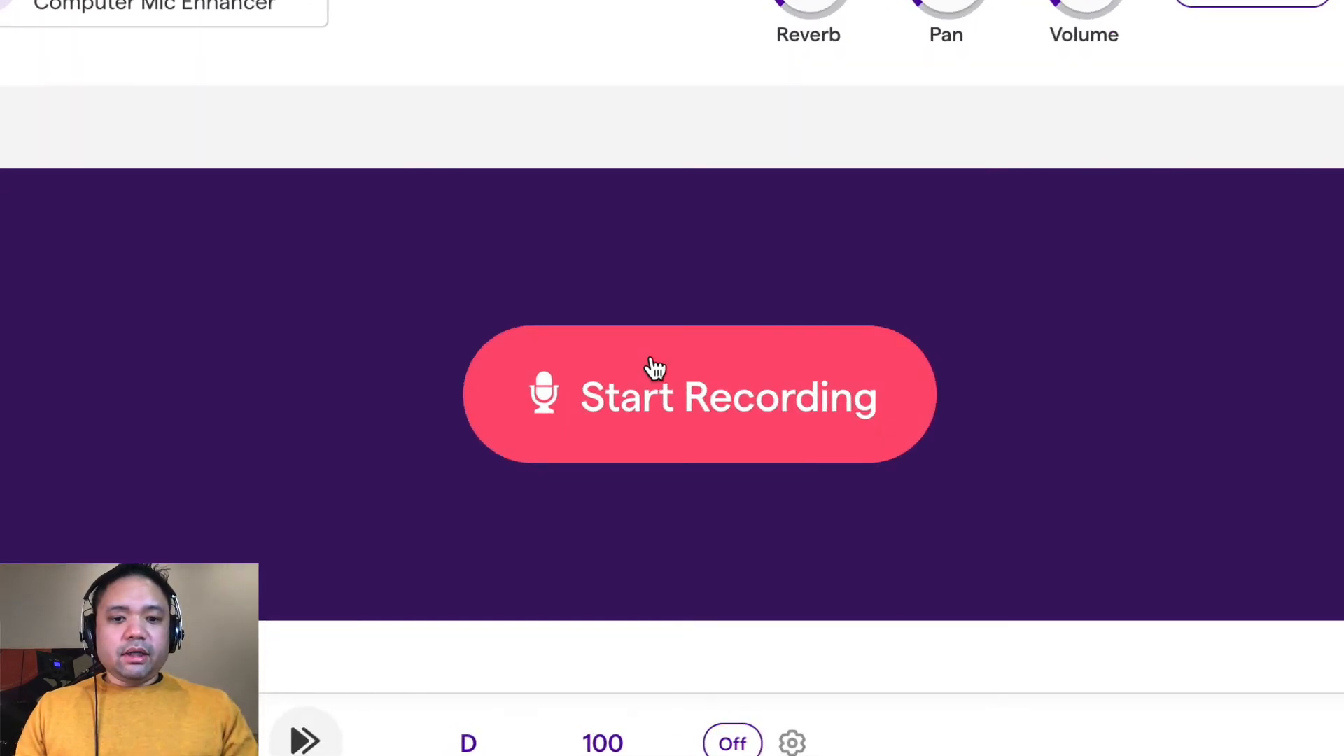
pyautogui.click(643, 392)
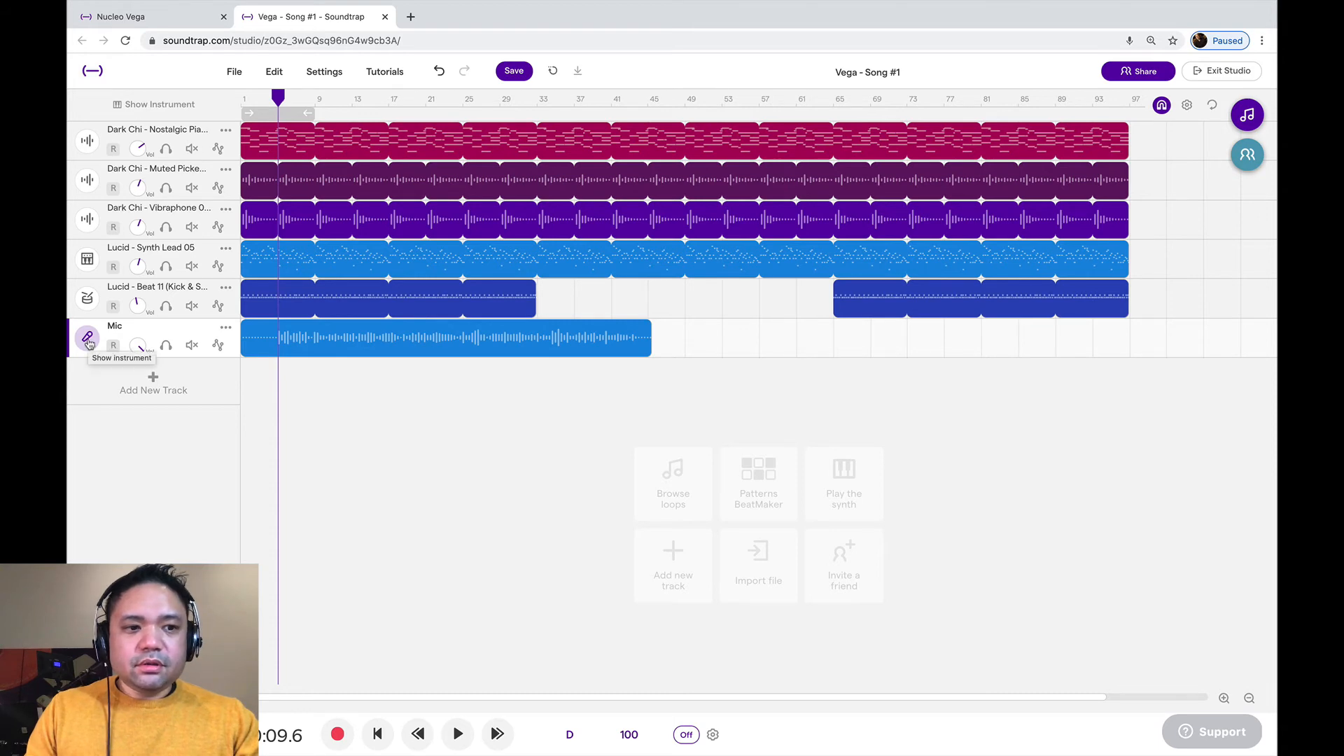
# Open the Mic track's instrument settings and step through its voice presets, including Garage, Ice Acoustic Guitar and Lo-Fi, auditioning them during playback
pyautogui.click(88, 340)
pyautogui.click(336, 397)
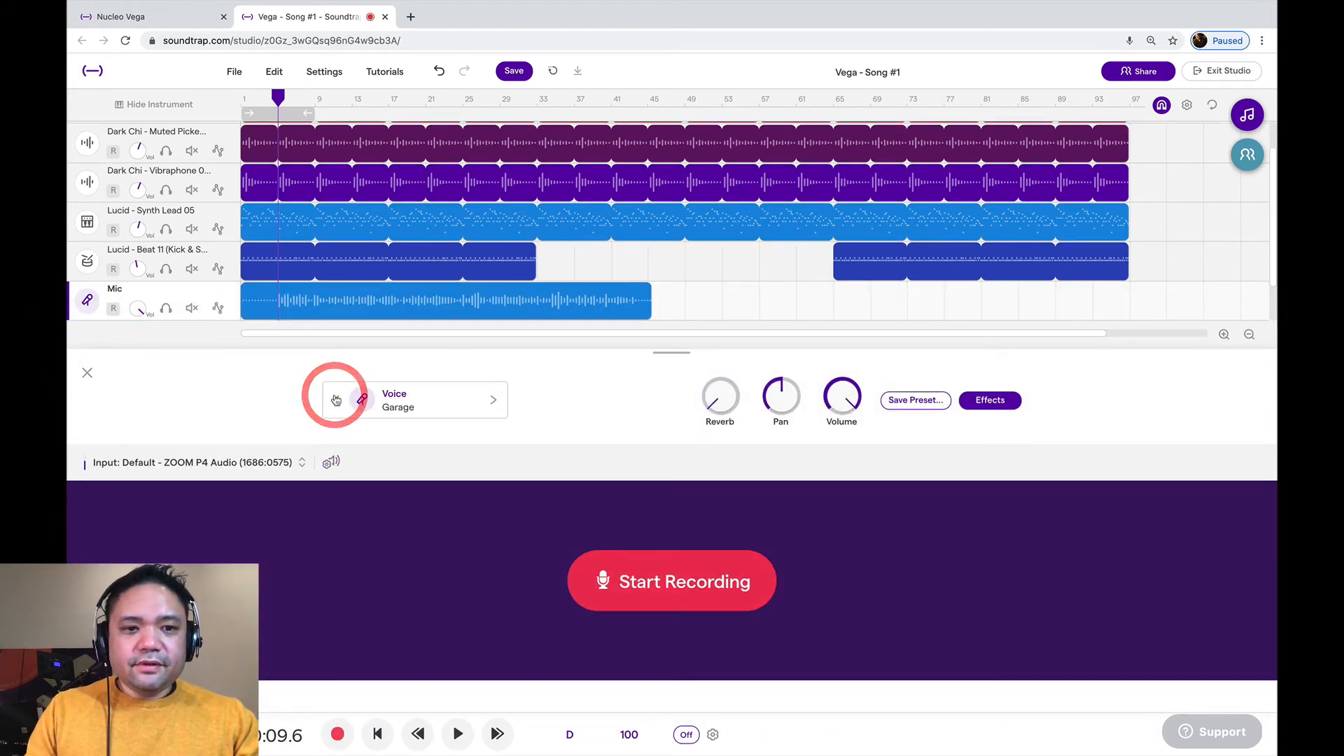
pyautogui.click(336, 400)
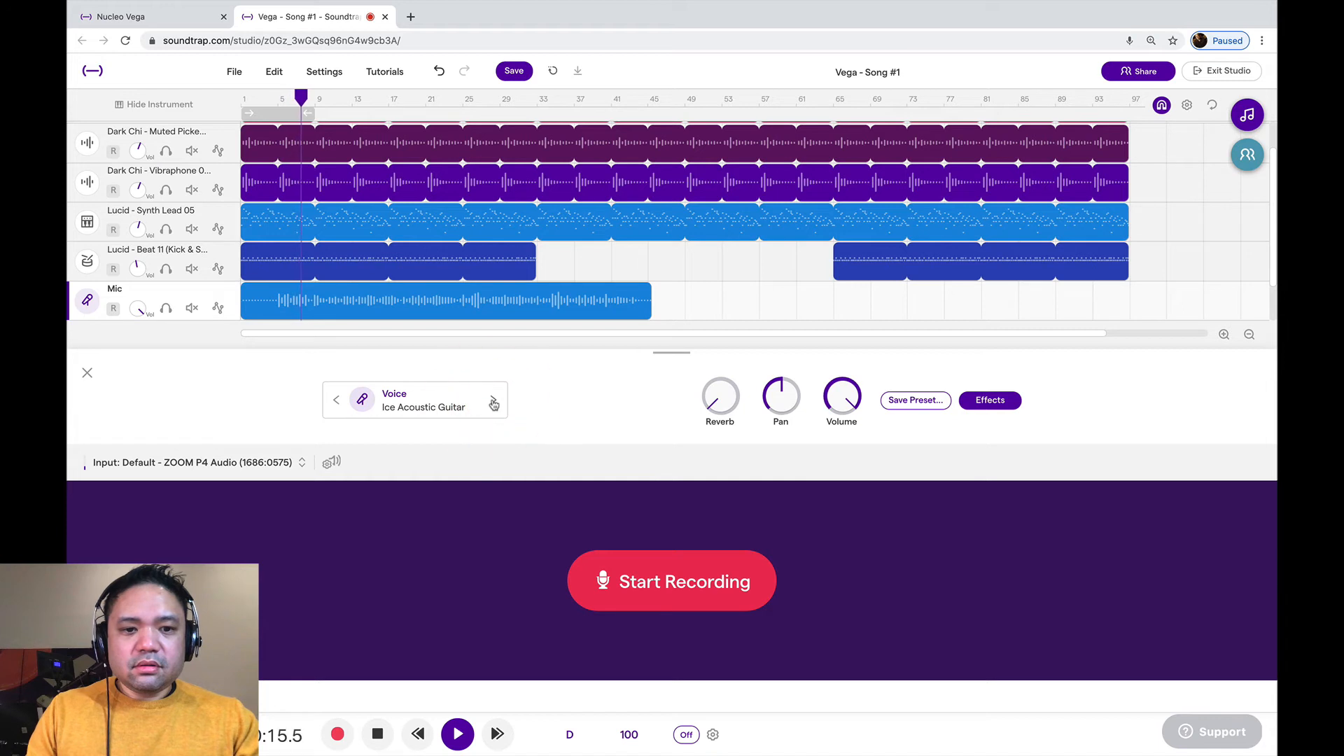
pyautogui.click(494, 401)
pyautogui.click(494, 402)
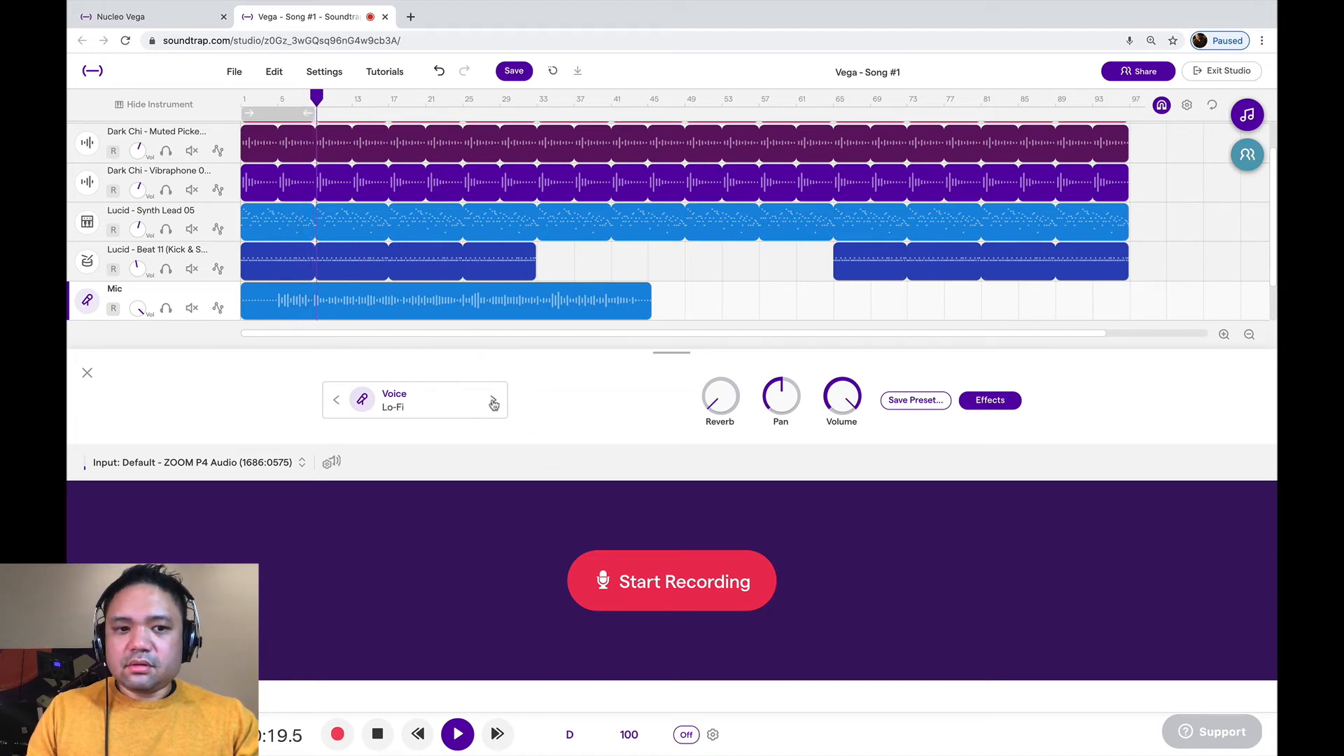
pyautogui.click(494, 402)
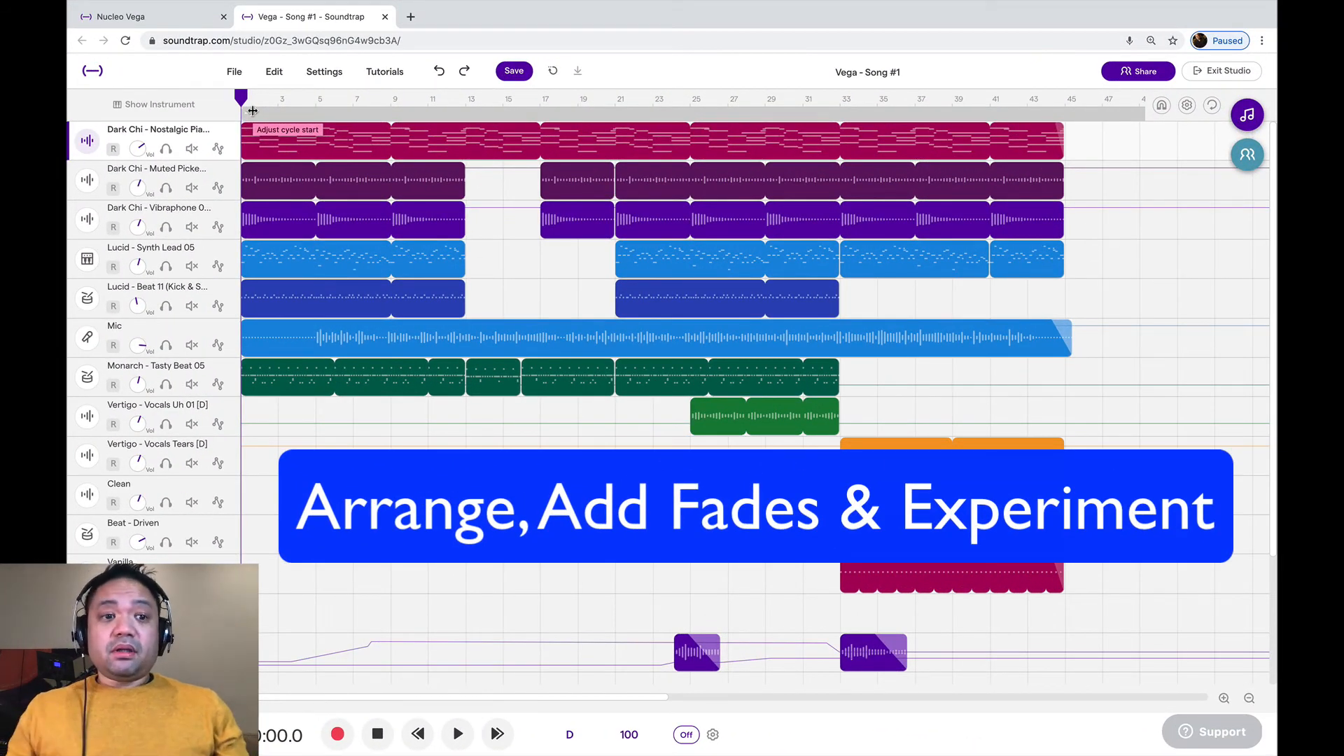
# Try splitting the Dark Chi Nostalgic Piano region between bars 14 and 15 and deleting the piece up to bar 17
pyautogui.moveTo(241, 100); pyautogui.dragTo(469, 105)
pyautogui.click(495, 98)
pyautogui.click(503, 141)
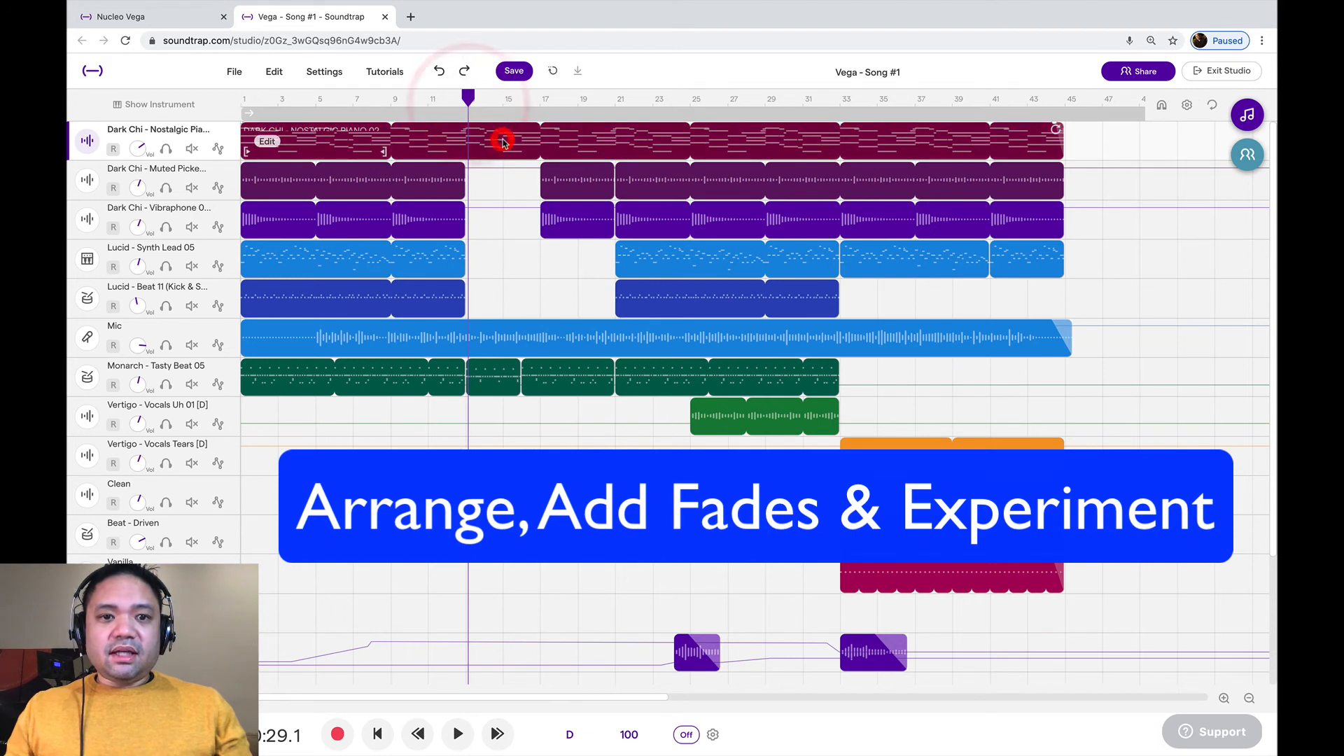
pyautogui.click(496, 98)
pyautogui.click(497, 97)
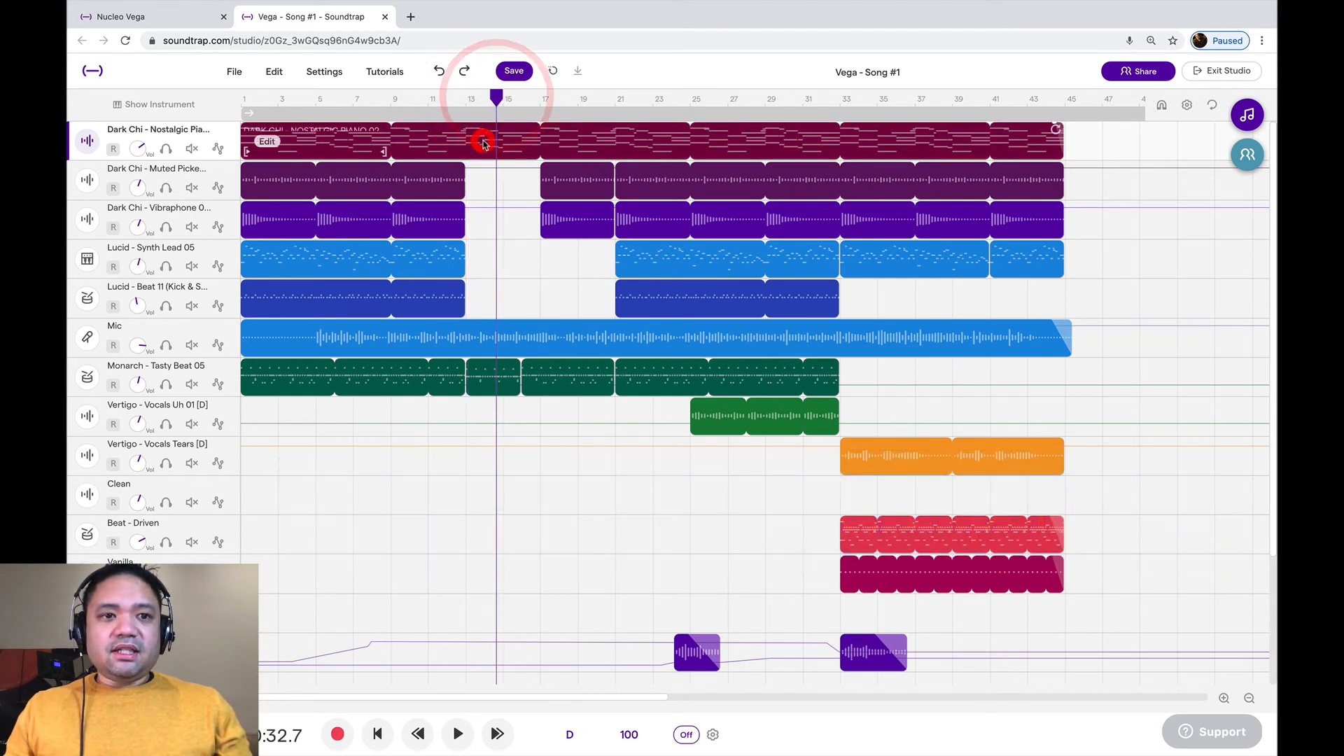
pyautogui.click(275, 72)
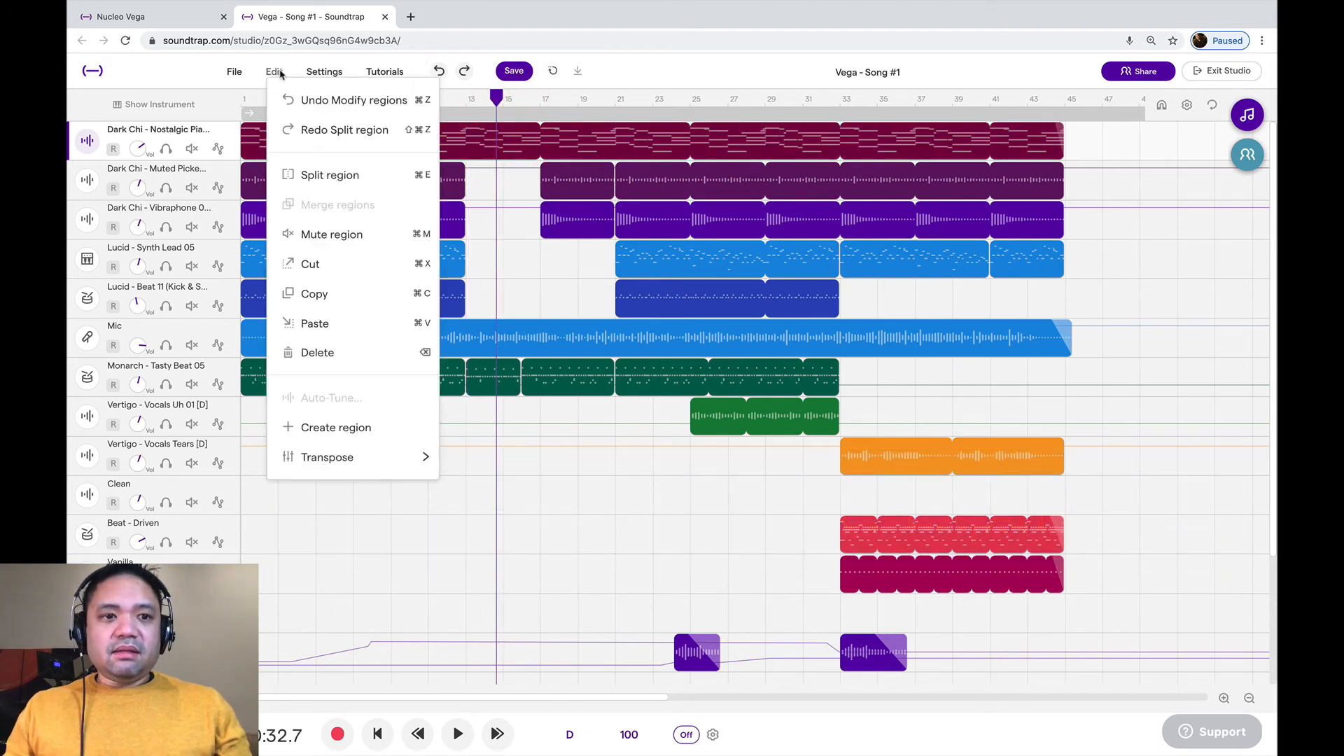
pyautogui.click(315, 174)
pyautogui.press('Delete')
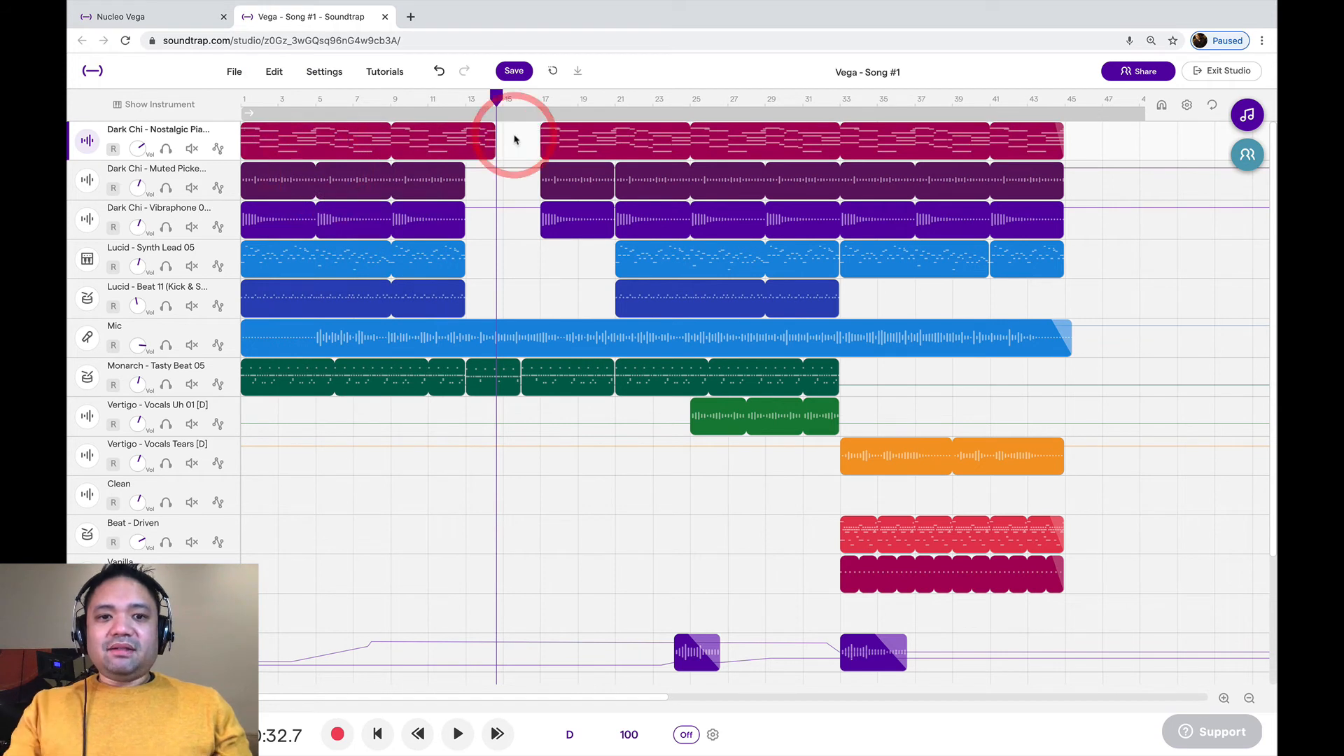
pyautogui.hotkey('ctrl', 'z')
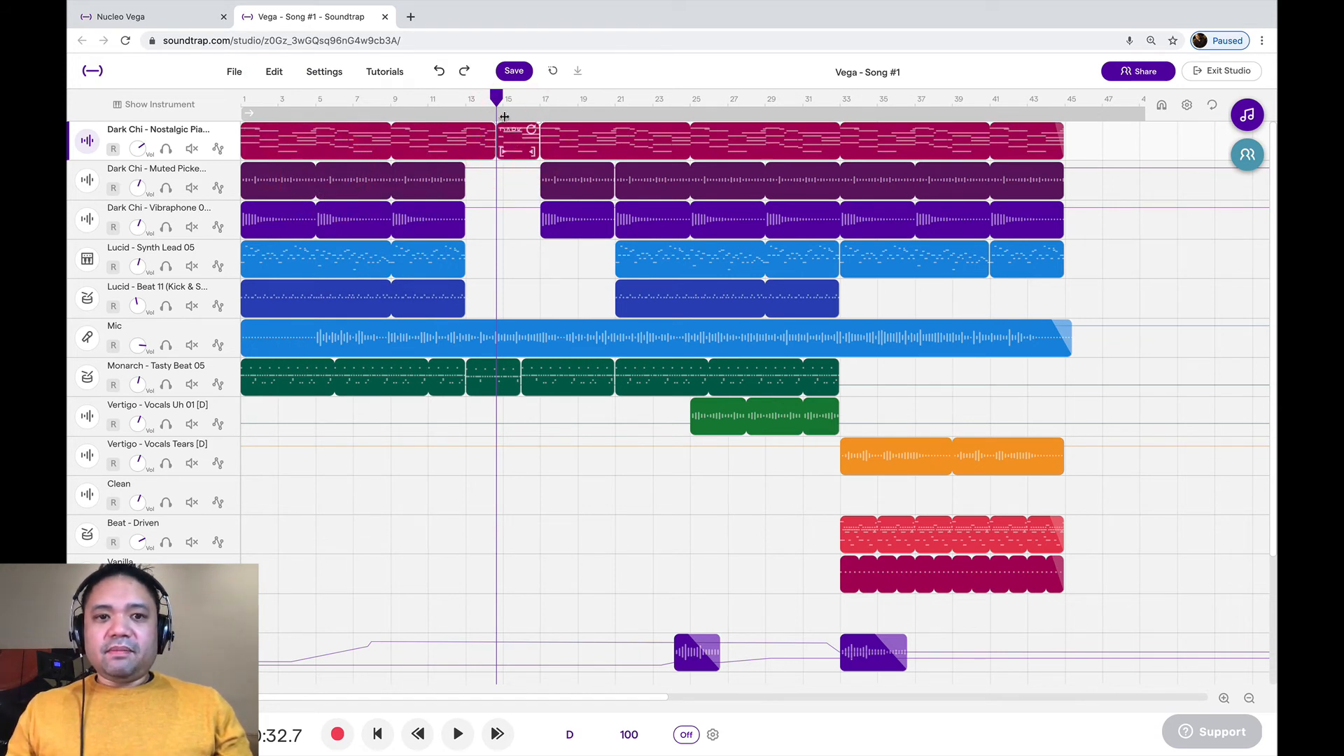
# Add a short fade-out to the end of the last Muted Picked Guitar region, just before bar 45
pyautogui.moveTo(499, 101); pyautogui.dragTo(1073, 126)
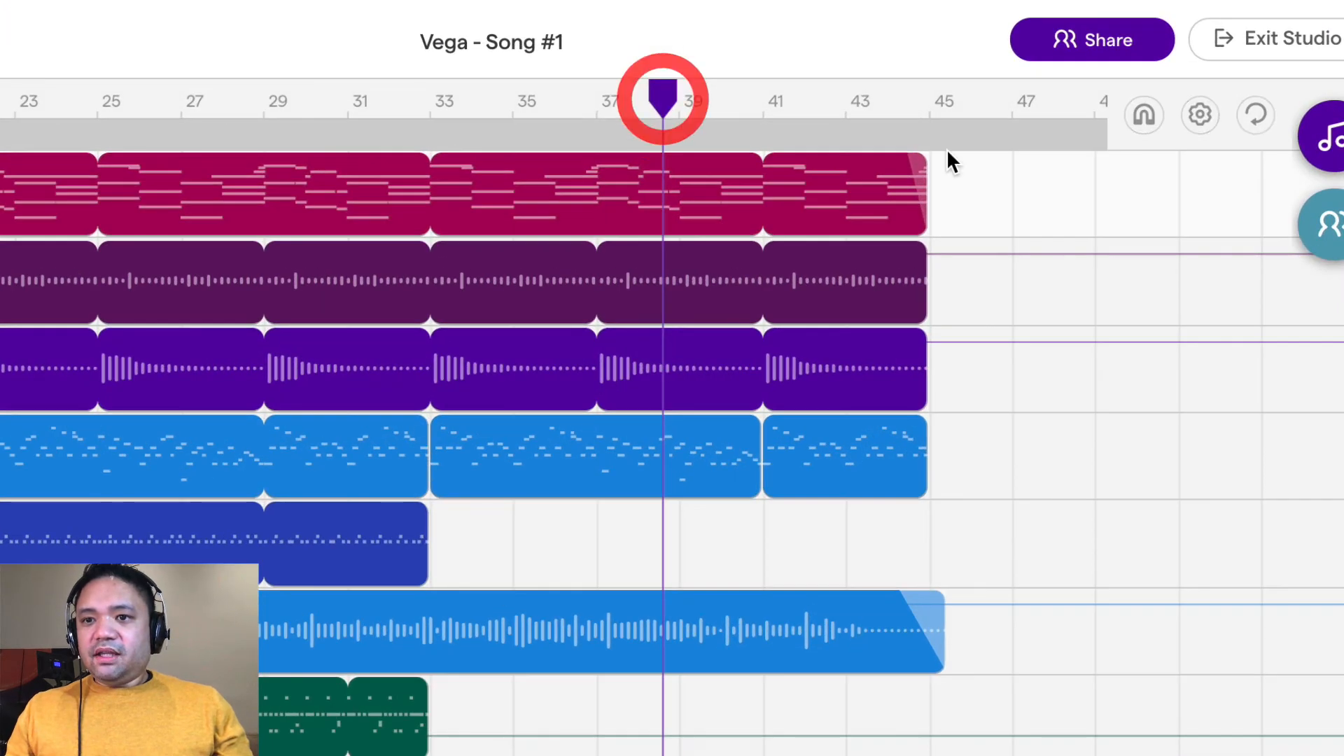
pyautogui.moveTo(926, 256)
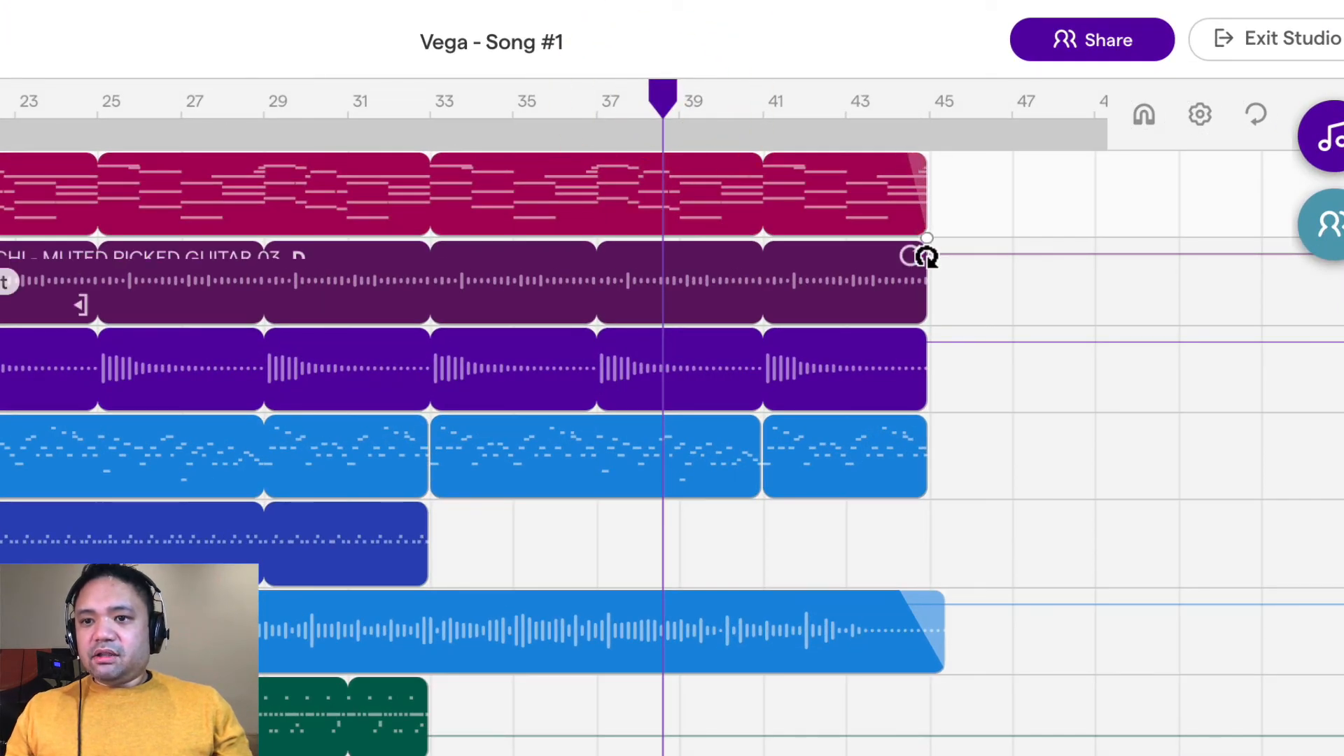
pyautogui.click(927, 243)
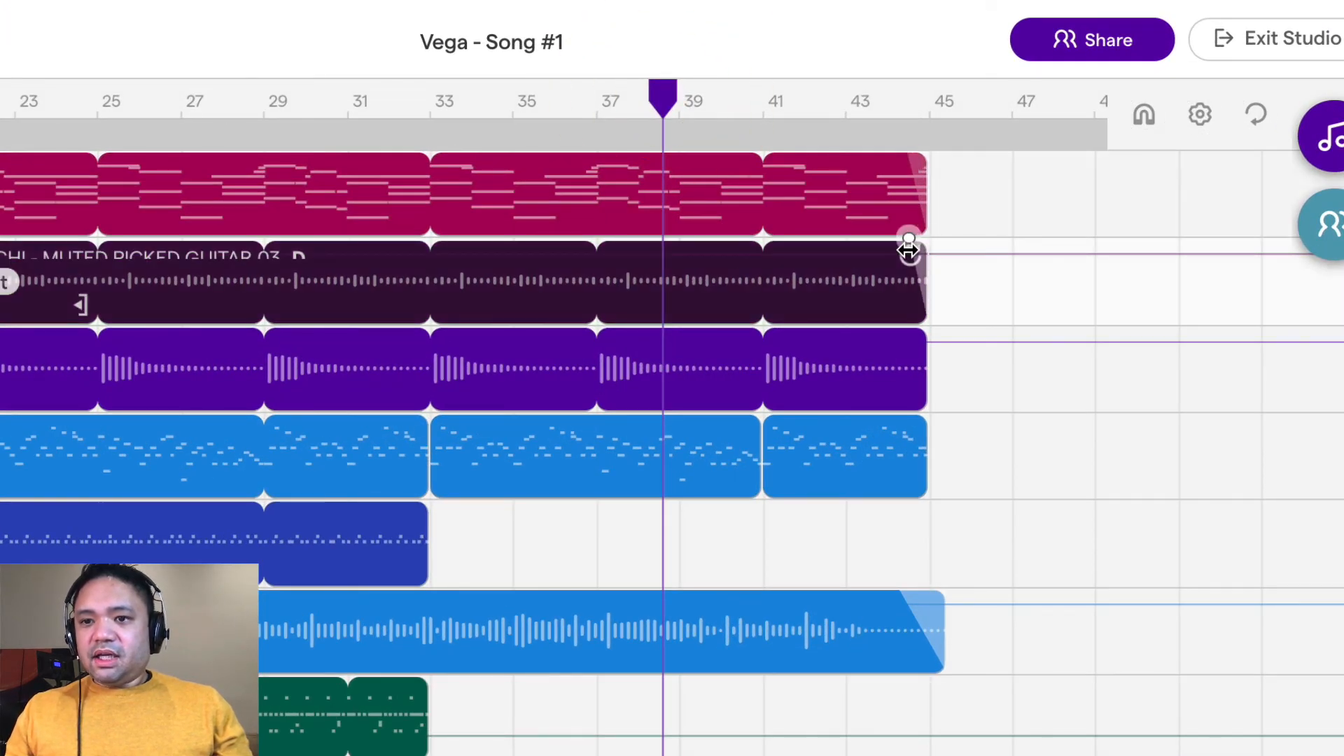
pyautogui.moveTo(917, 251); pyautogui.dragTo(901, 251)
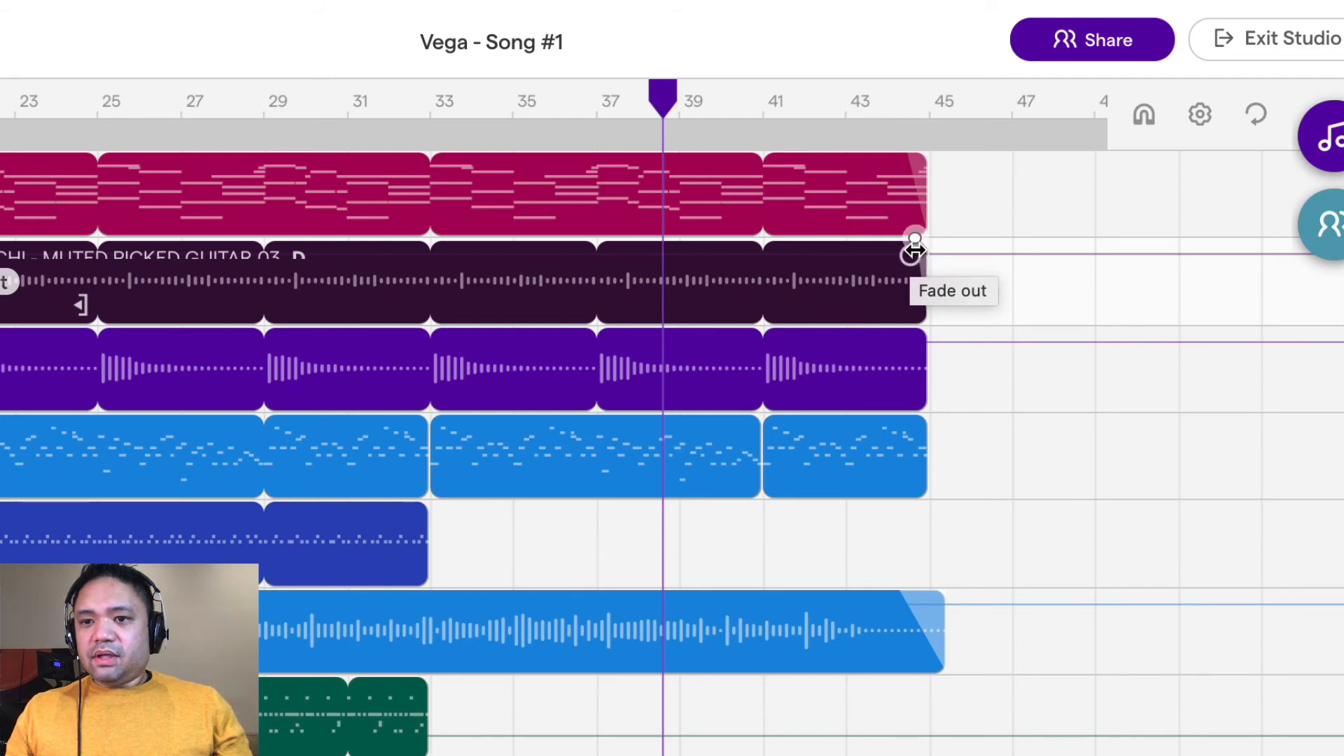
pyautogui.click(916, 249)
# Play the song's ending from about bar 44, and play the whole arrangement from the start to its end
pyautogui.click(885, 96)
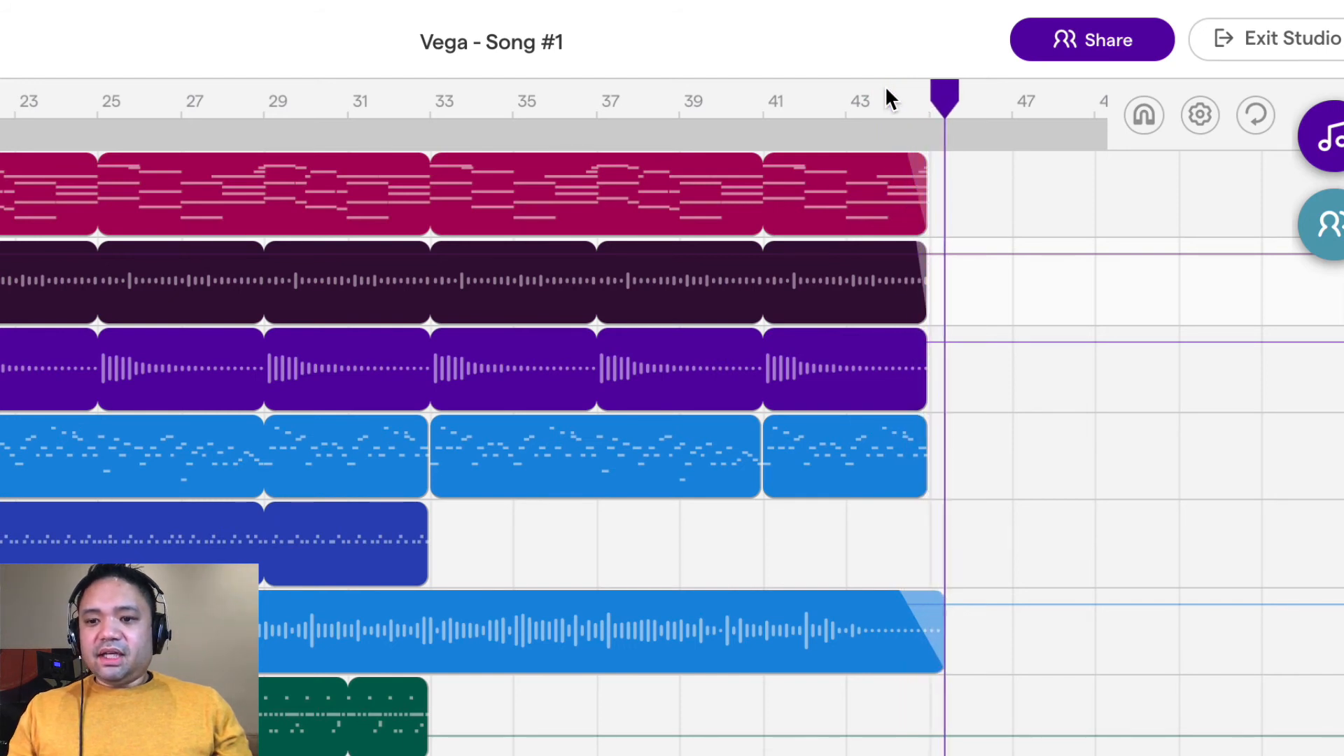
pyautogui.press('space')
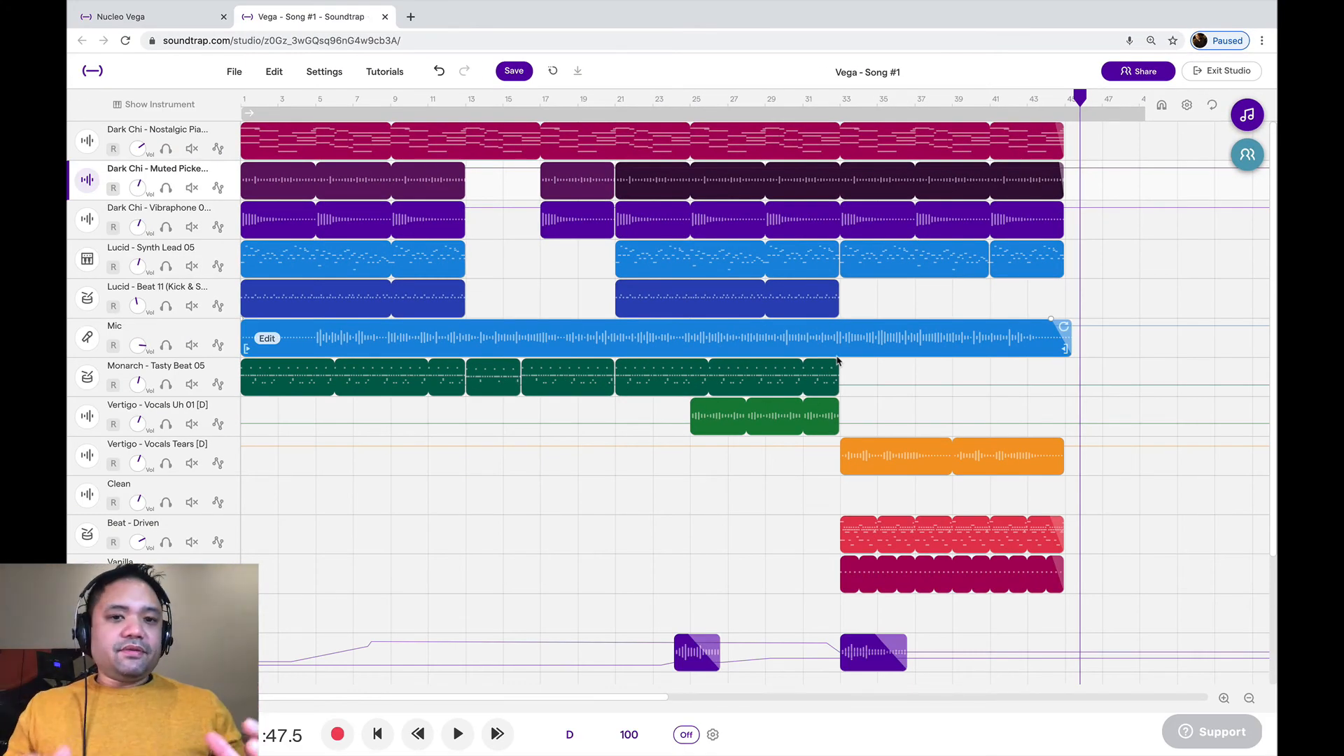
pyautogui.click(384, 741)
pyautogui.press('space')
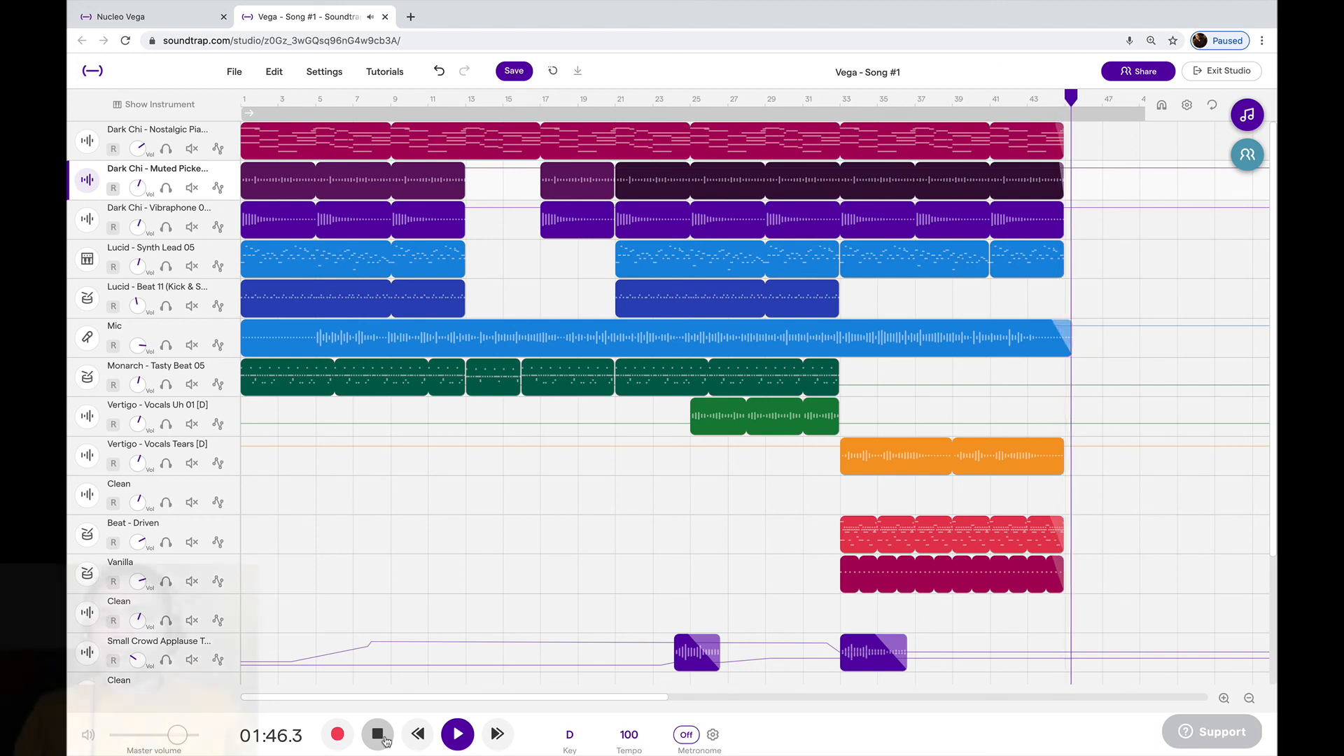
pyautogui.click(378, 734)
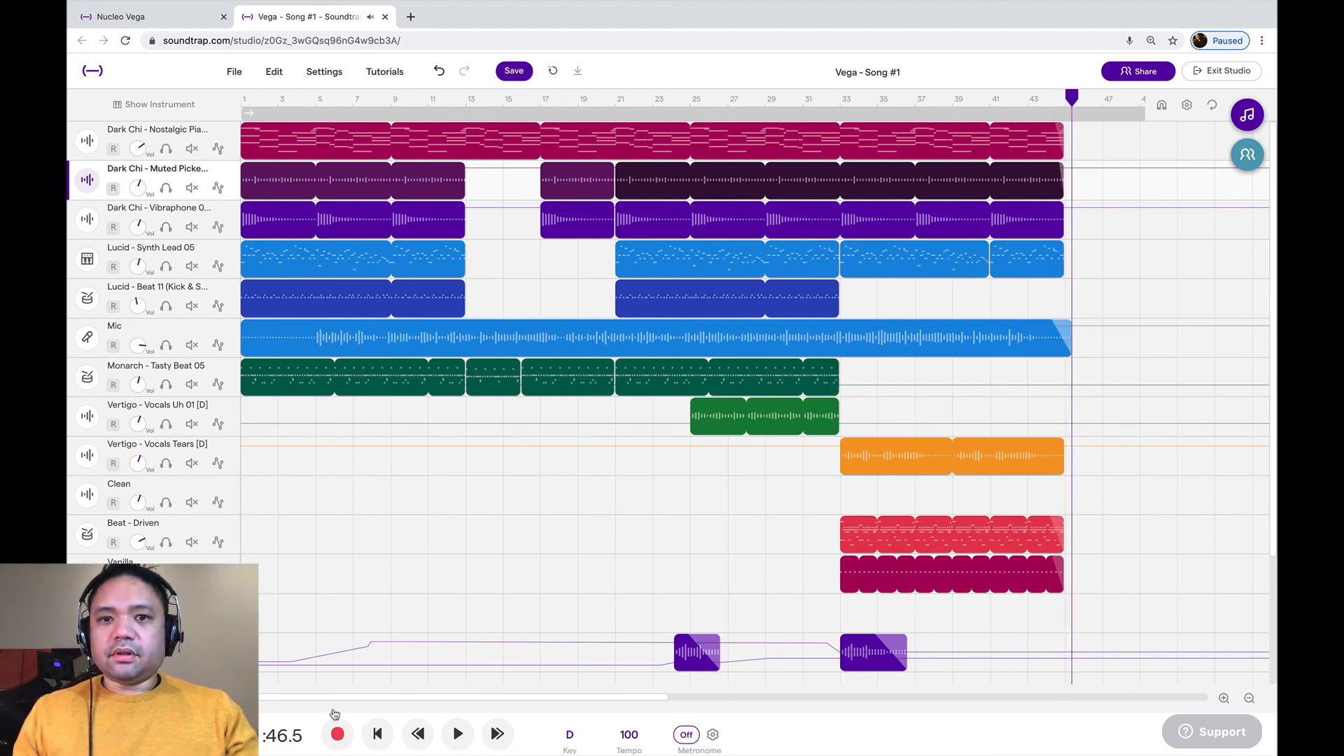